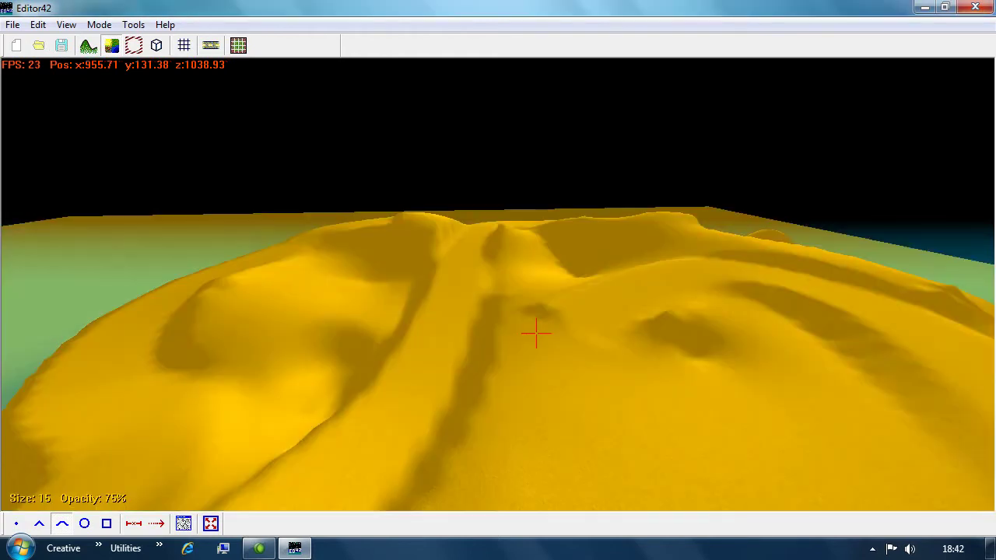
Show the grid overlay and inspect the untextured island's relief from several sides and from above
{"action": "key", "text": "space"}
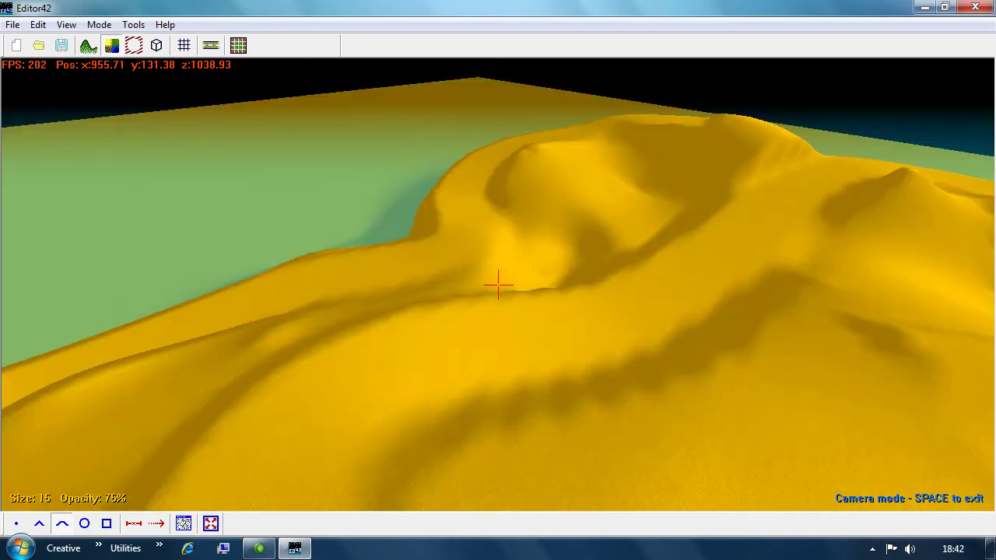
{"action": "key", "text": "s"}
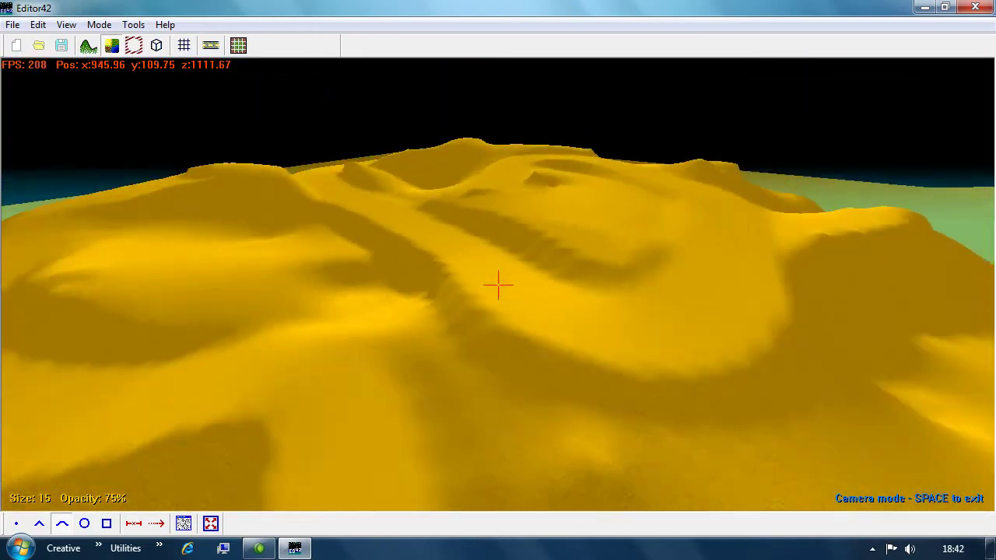
{"action": "key", "text": "w"}
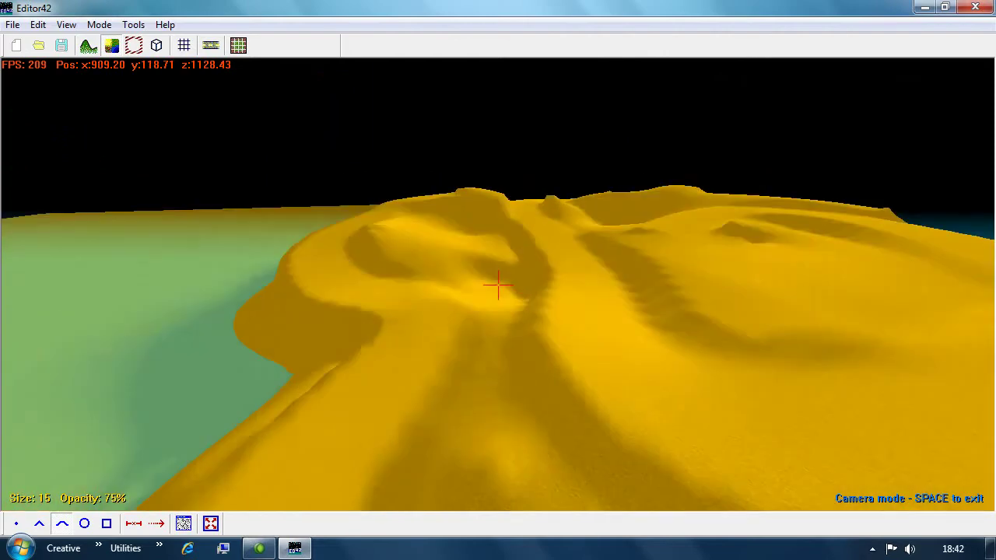
{"action": "key", "text": "w"}
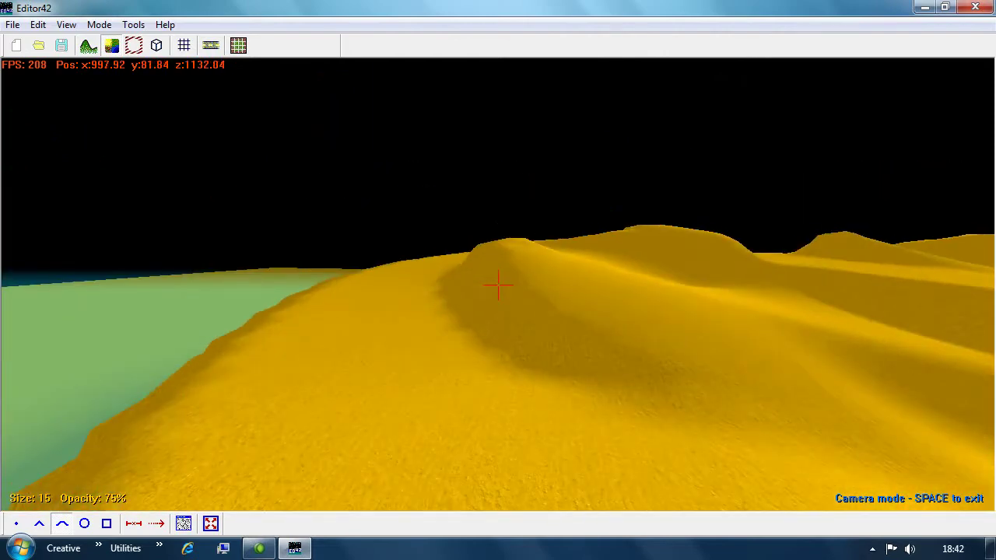
{"action": "key", "text": "g"}
{"action": "key", "text": "s"}
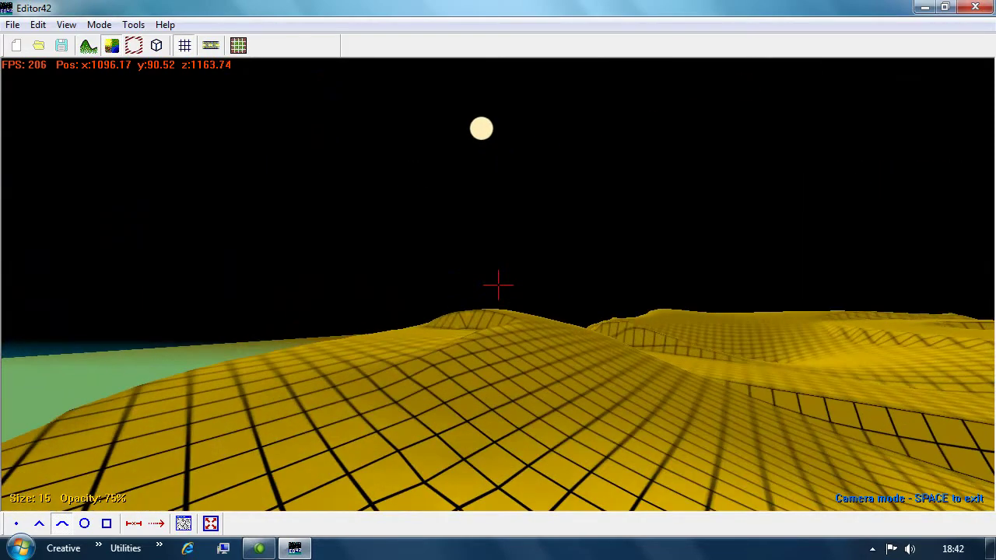
{"action": "key", "text": "s"}
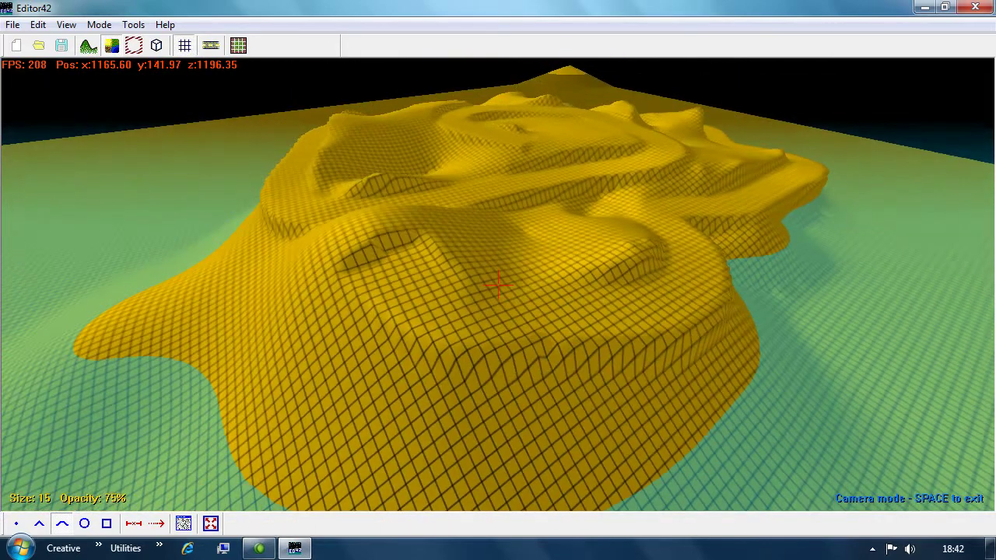
{"action": "key", "text": "space"}
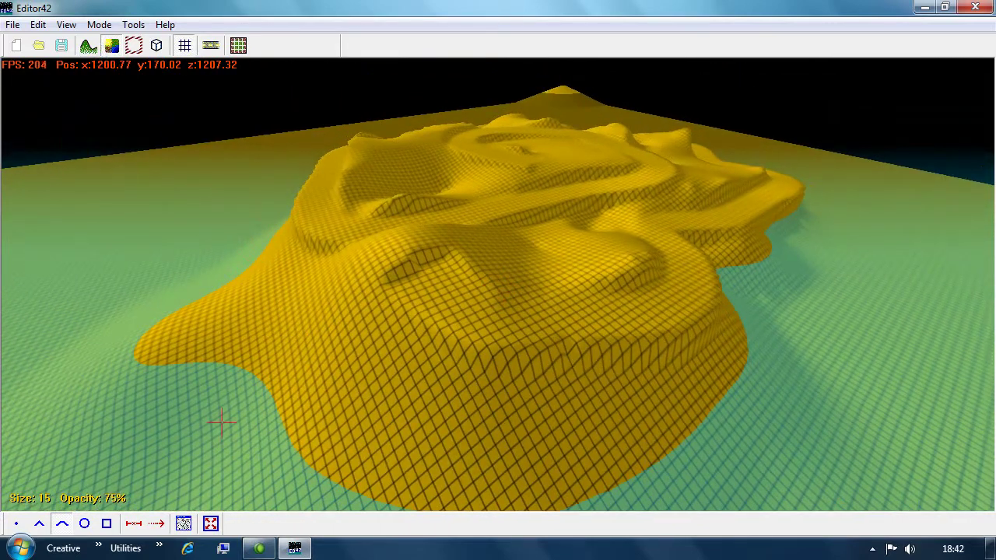
{"action": "key", "text": "space"}
{"action": "key", "text": "w"}
{"action": "key", "text": "space"}
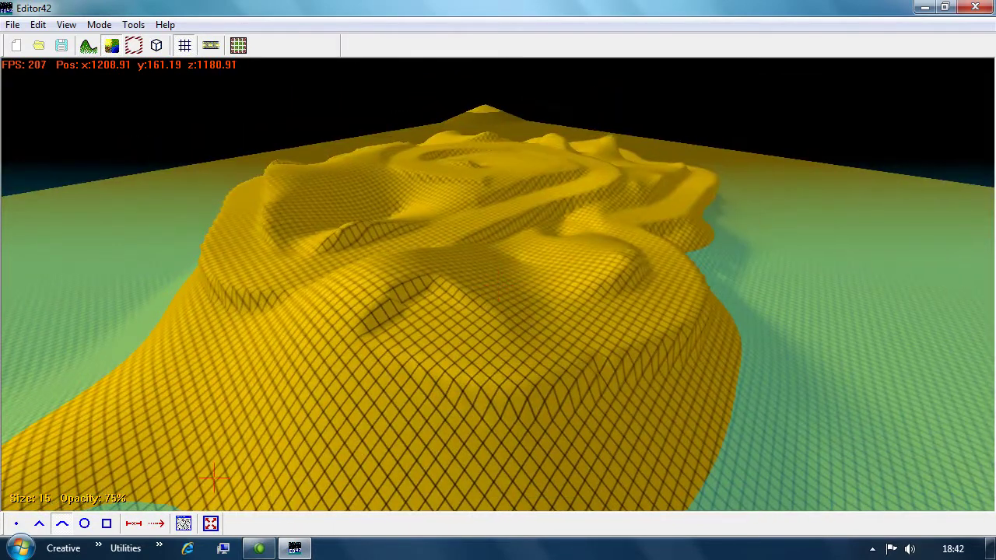
Set the shadow root layer's child layer to a texture file using leafy grass.jpg
{"action": "left_click", "coordinate": [182, 524]}
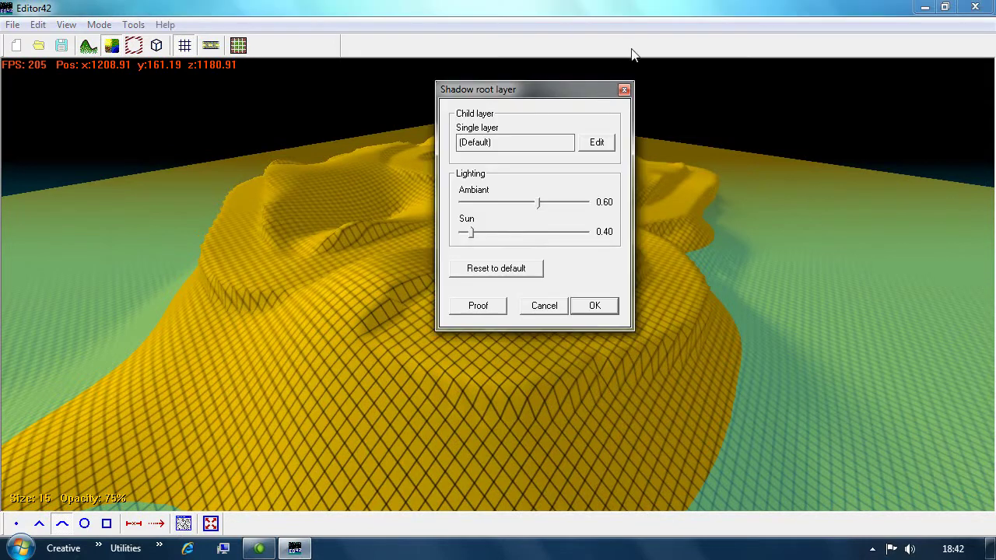
{"action": "left_click", "coordinate": [595, 145]}
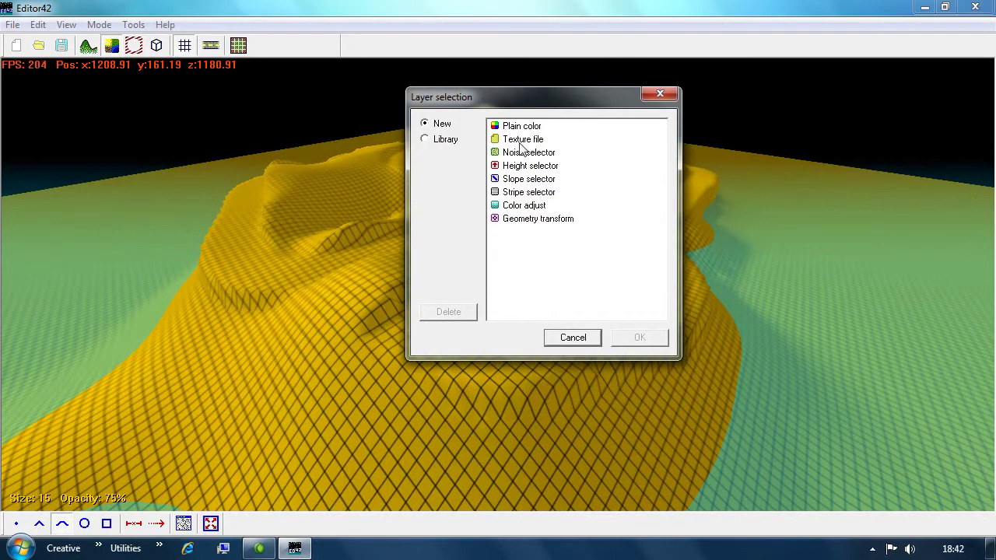
{"action": "double_click", "coordinate": [519, 141]}
{"action": "left_click", "coordinate": [596, 142]}
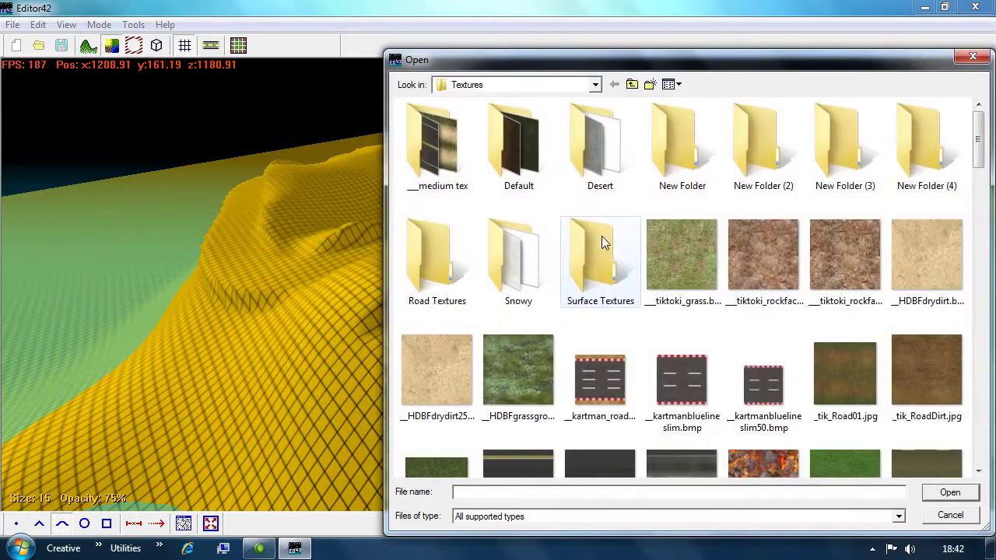
{"action": "left_click_drag", "start_coordinate": [979, 145], "coordinate": [977, 270]}
{"action": "left_click", "coordinate": [923, 244]}
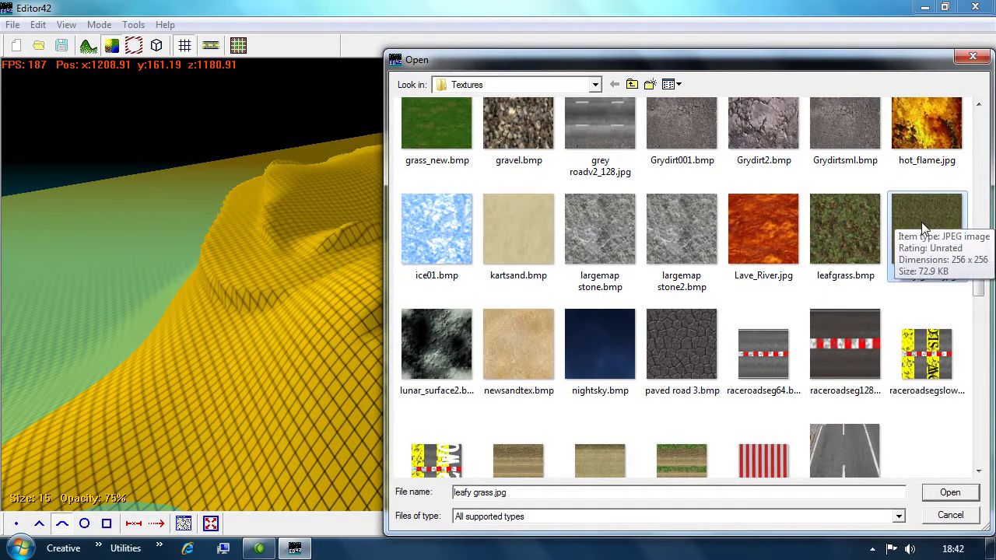
{"action": "double_click", "coordinate": [924, 218]}
{"action": "left_click", "coordinate": [586, 307]}
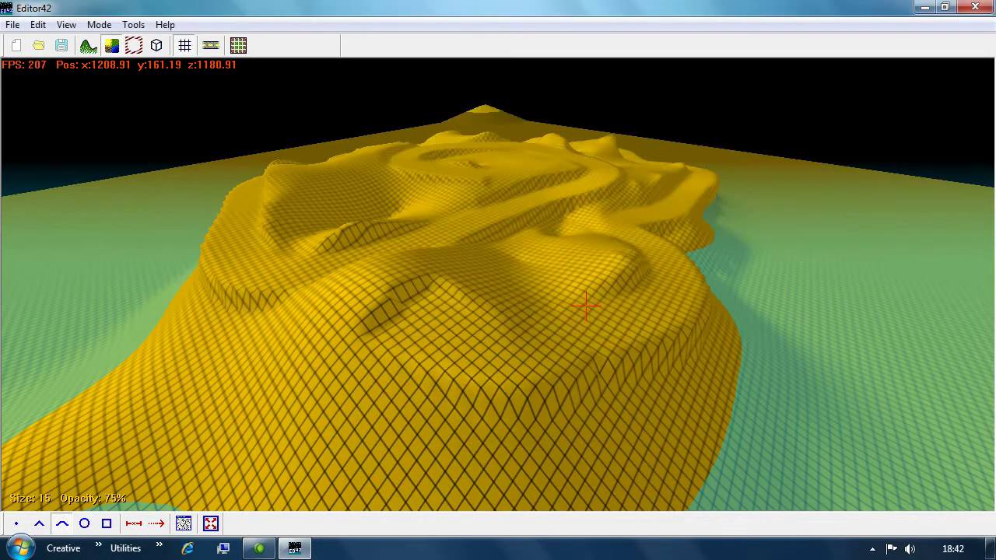
Apply the leafy grass texture to the whole terrain and save the map
{"action": "left_click", "coordinate": [218, 523]}
{"action": "left_click", "coordinate": [537, 348]}
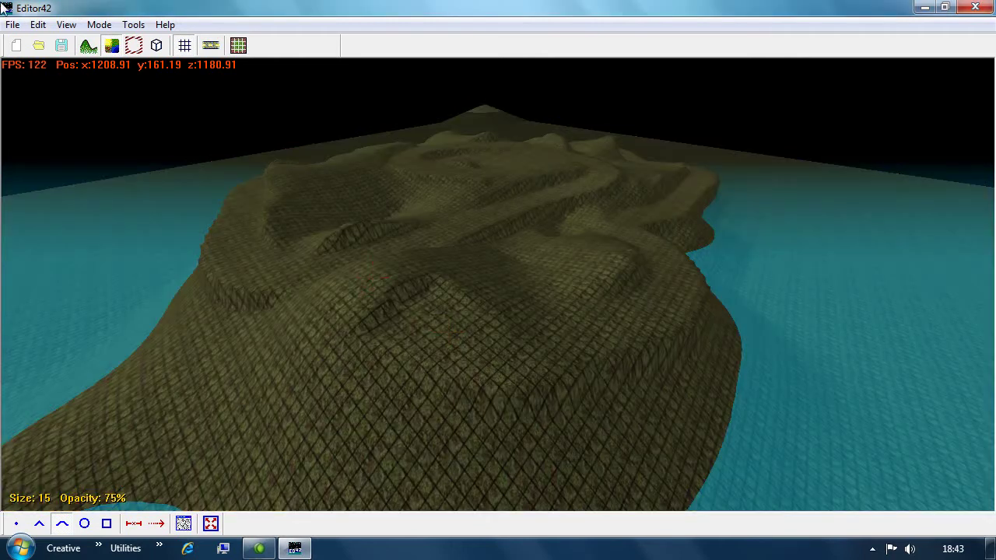
{"action": "left_click", "coordinate": [12, 24]}
{"action": "left_click", "coordinate": [43, 78]}
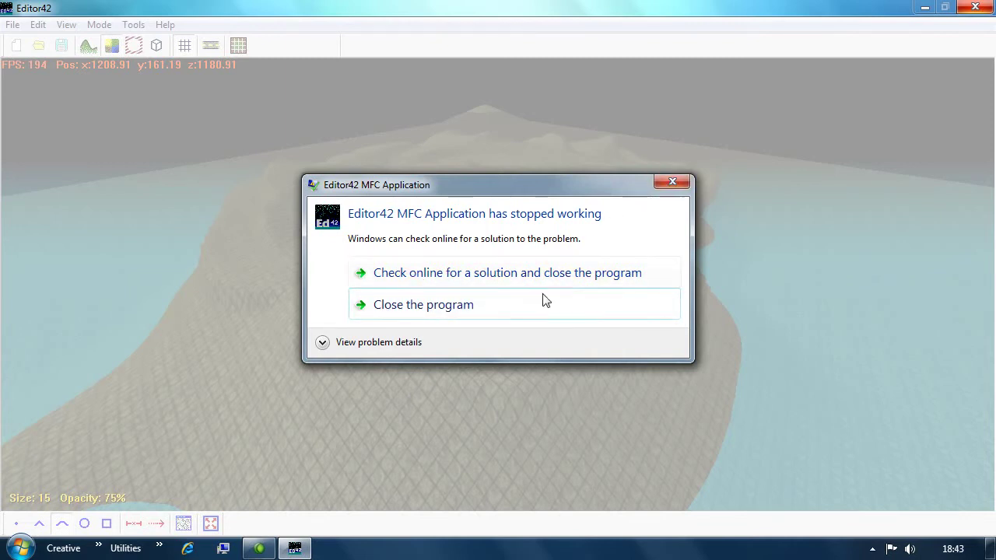
Reopen the map in a freshly started Editor42 after closing the crashed program, and save the map again
{"action": "left_click", "coordinate": [450, 308]}
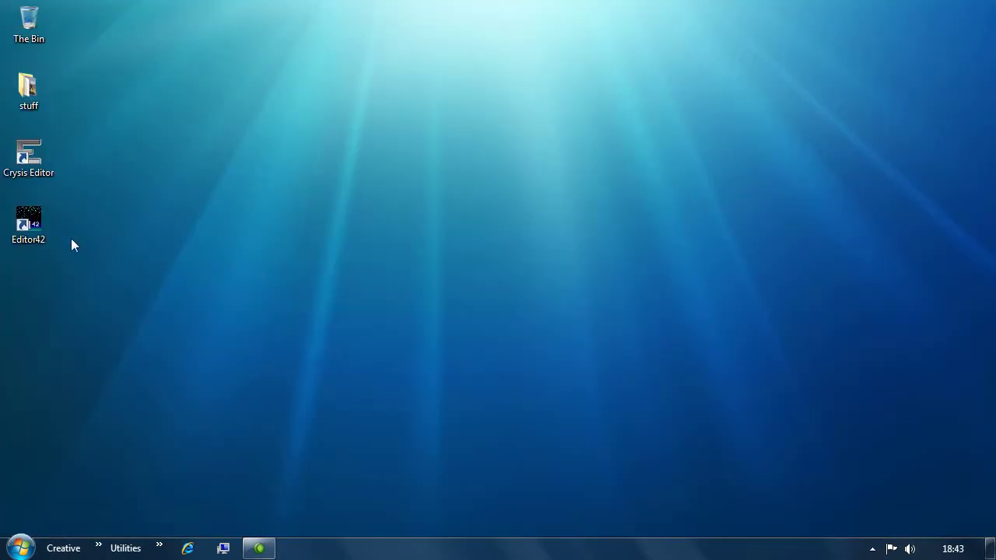
{"action": "double_click", "coordinate": [51, 227]}
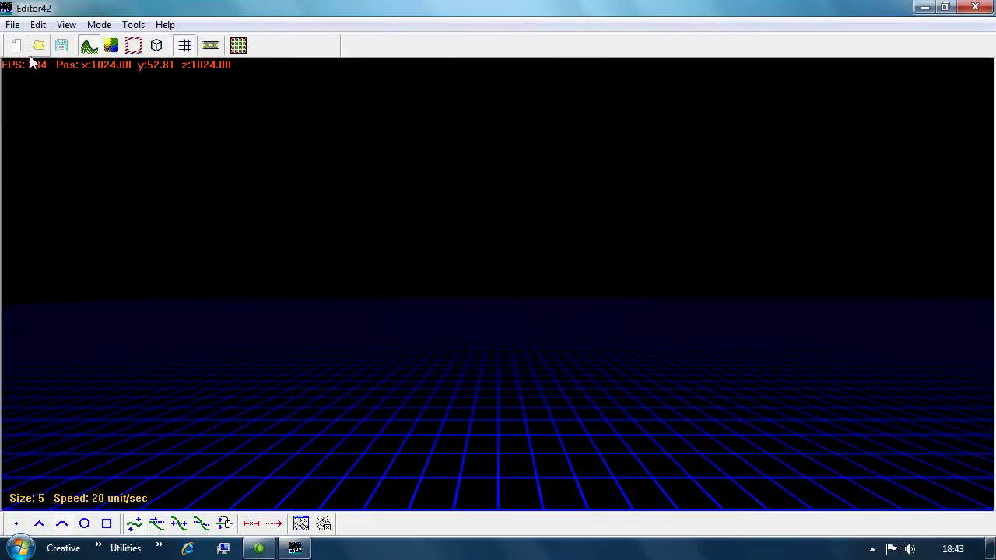
{"action": "left_click", "coordinate": [45, 49]}
{"action": "double_click", "coordinate": [433, 167]}
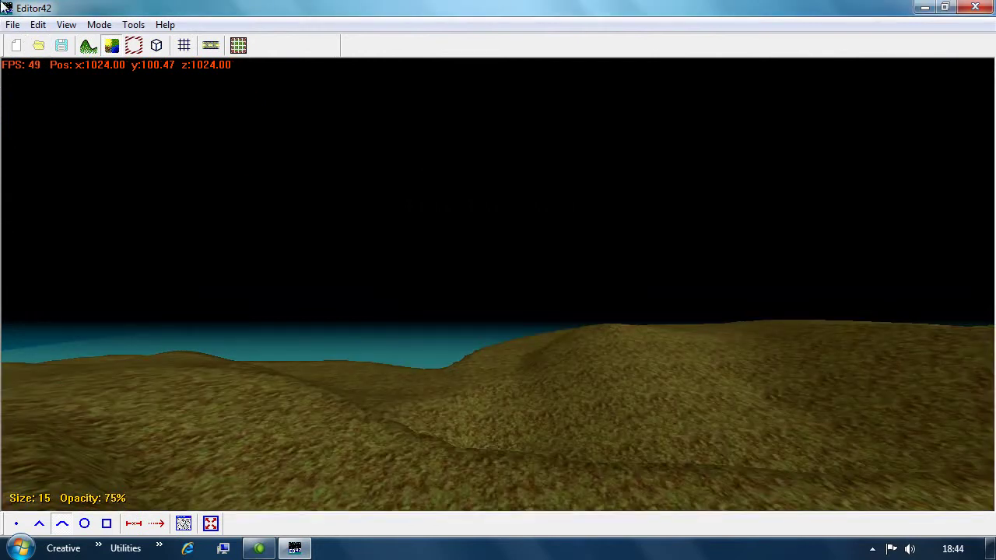
{"action": "left_click", "coordinate": [12, 25]}
{"action": "left_click", "coordinate": [38, 77]}
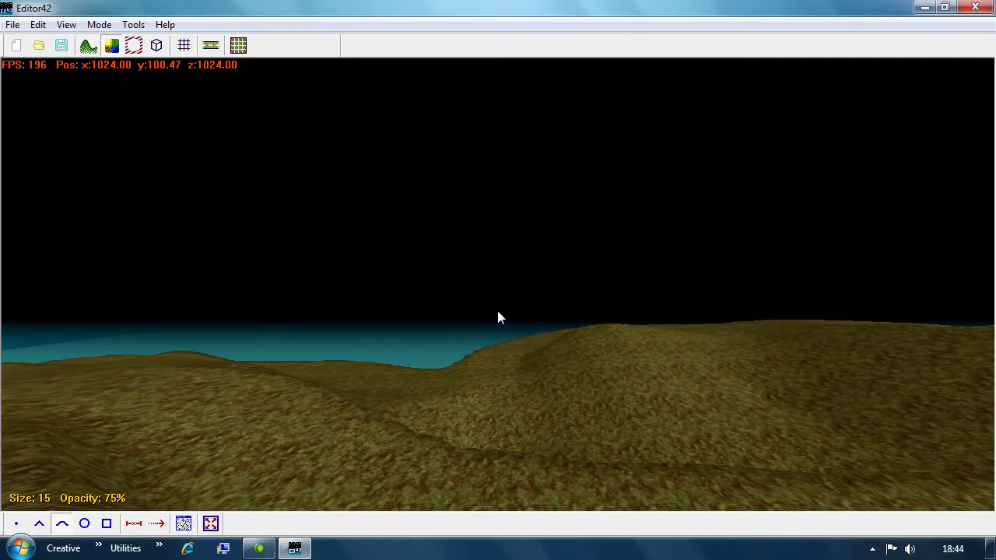
Turn on the grid overlay and examine the grass-textured terrain up close, ending above the flat strip beside the water
{"action": "key", "text": "space"}
{"action": "key", "text": "s"}
{"action": "key", "text": "s"}
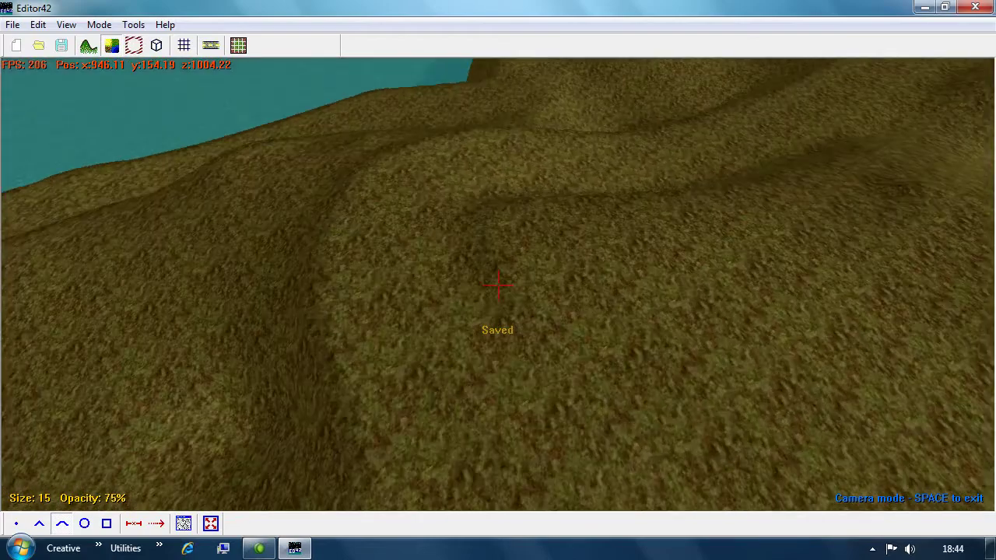
{"action": "key", "text": "w"}
{"action": "key", "text": "g"}
{"action": "key", "text": "a"}
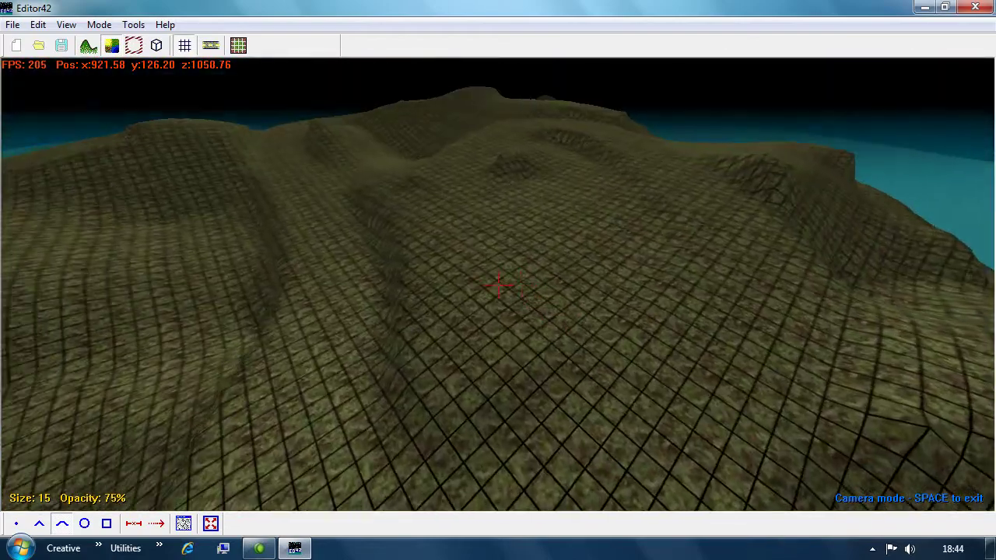
{"action": "key", "text": "w"}
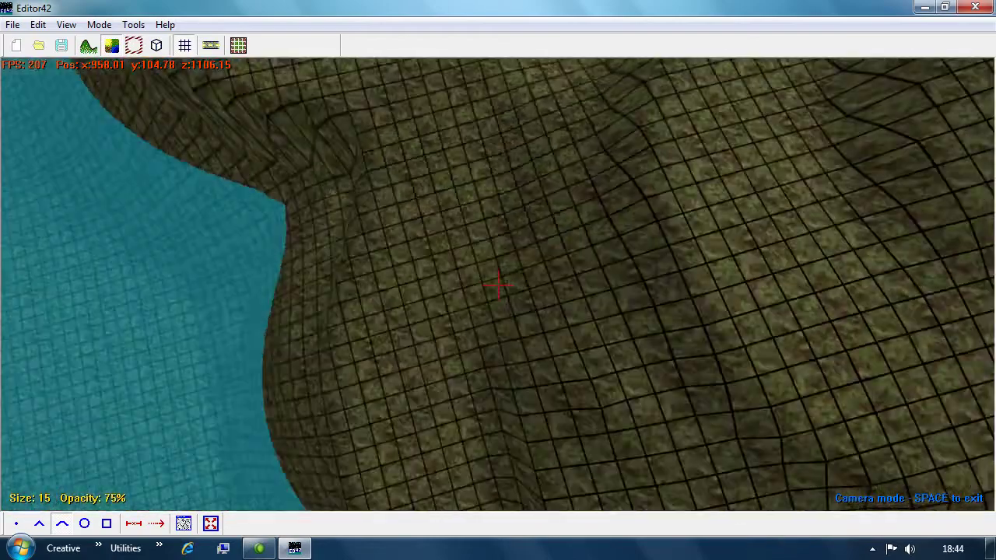
{"action": "key", "text": "s"}
{"action": "key", "text": "w"}
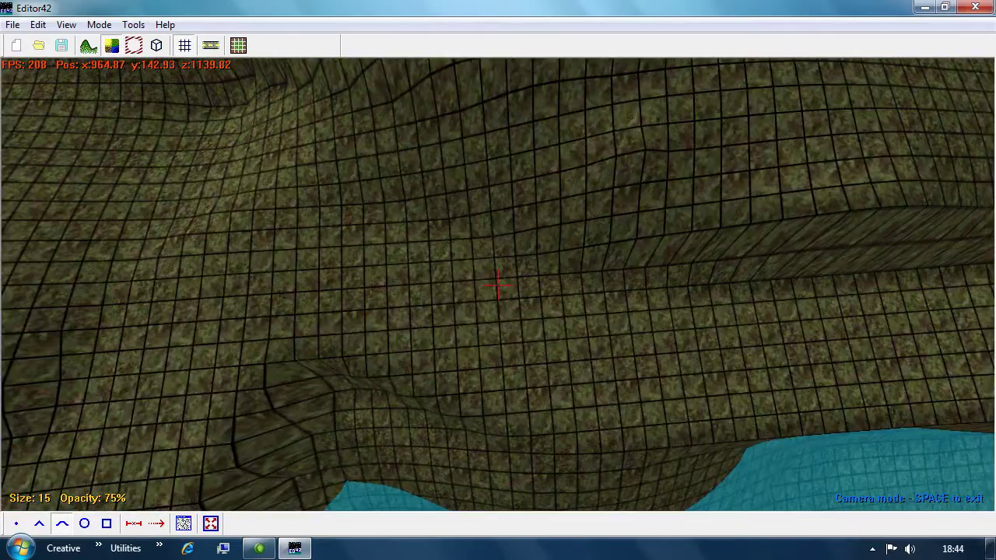
{"action": "key", "text": "space"}
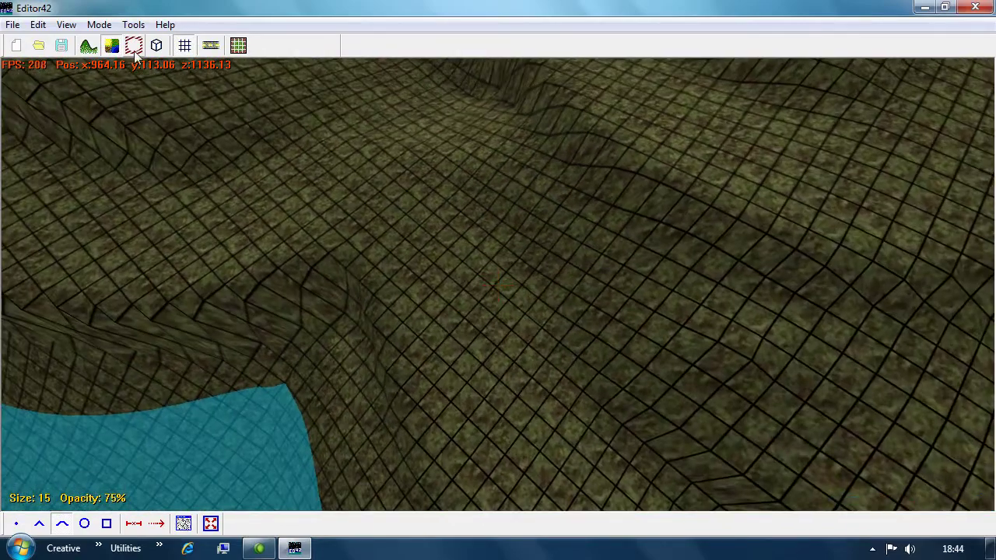
Replace the surface texture in the shadow root layer with rallyroad.bmp
{"action": "left_click", "coordinate": [95, 48]}
{"action": "left_click", "coordinate": [113, 49]}
{"action": "left_click", "coordinate": [185, 525]}
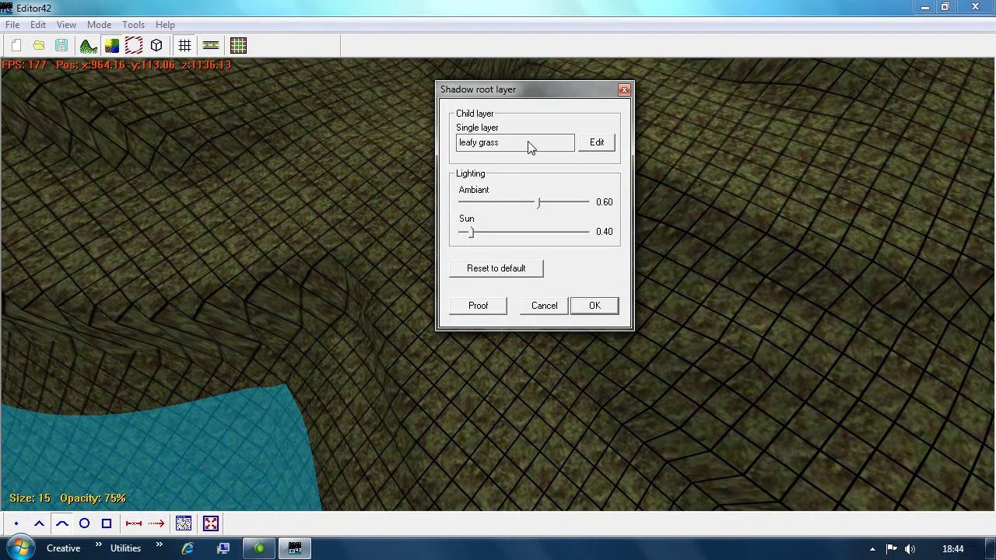
{"action": "left_click", "coordinate": [589, 145]}
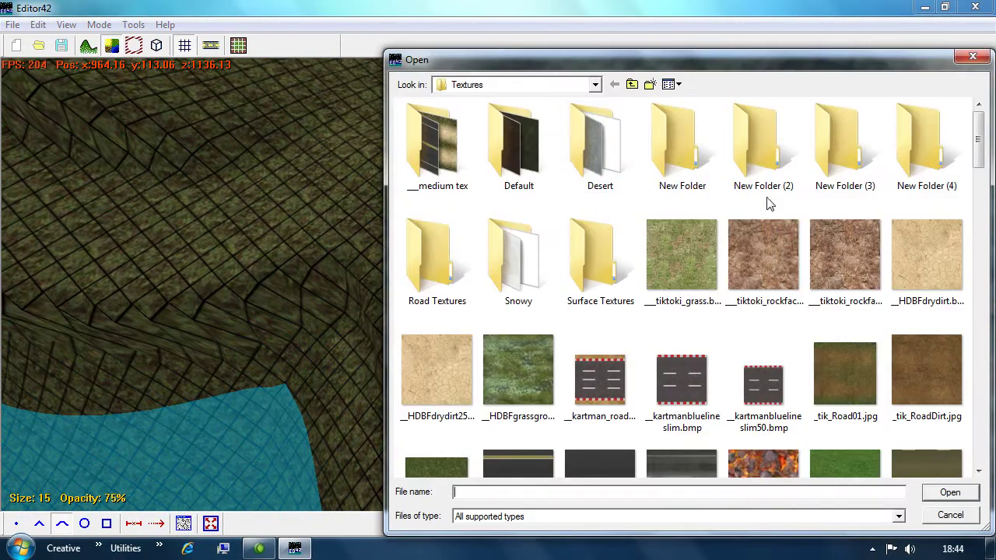
{"action": "left_click_drag", "start_coordinate": [979, 140], "coordinate": [986, 310]}
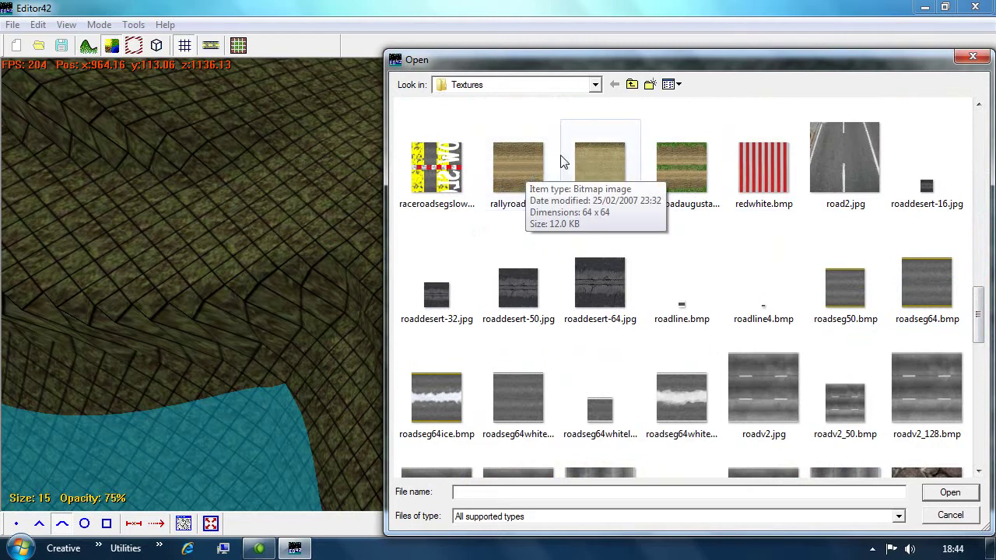
{"action": "left_click_drag", "start_coordinate": [979, 317], "coordinate": [979, 347]}
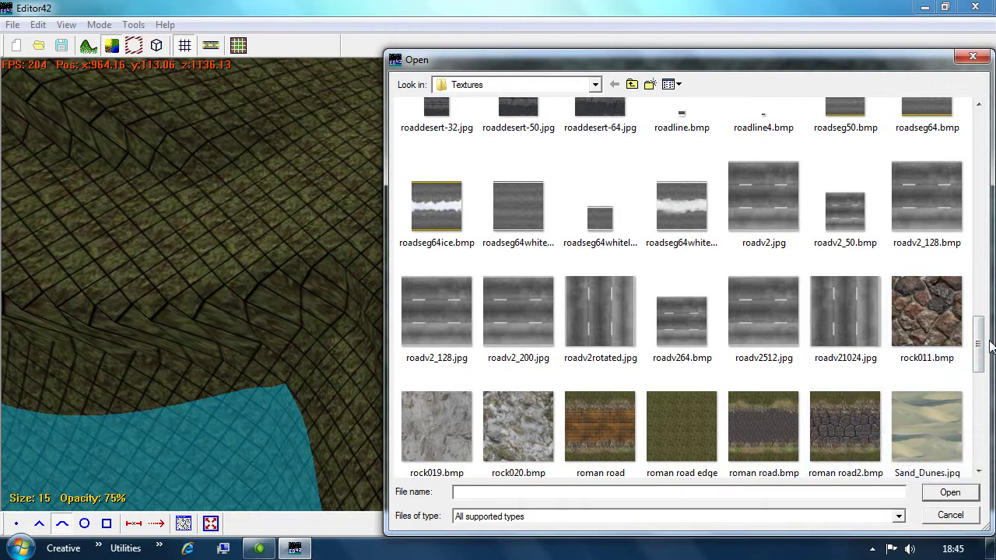
{"action": "scroll", "coordinate": [811, 274], "scroll_direction": "up", "scroll_amount": 3}
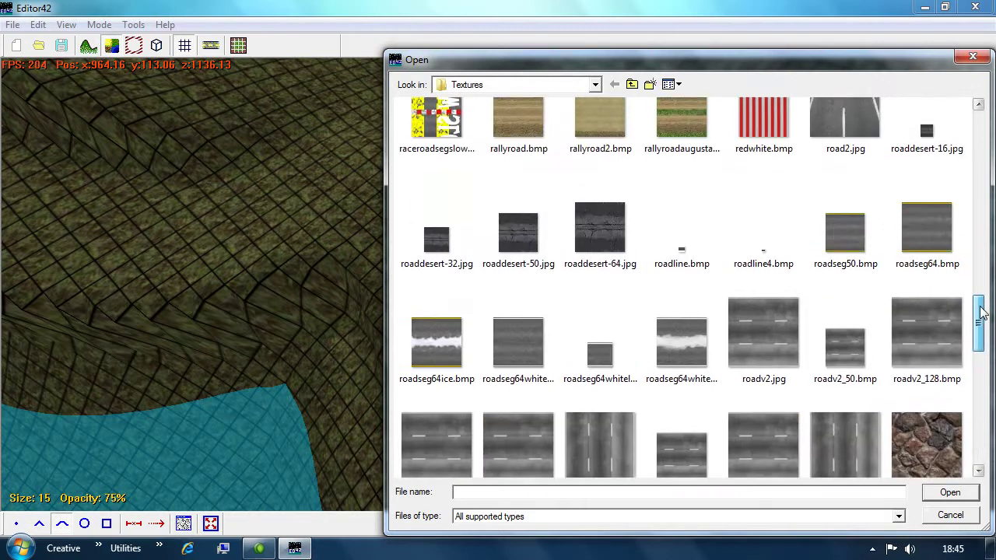
{"action": "double_click", "coordinate": [520, 286]}
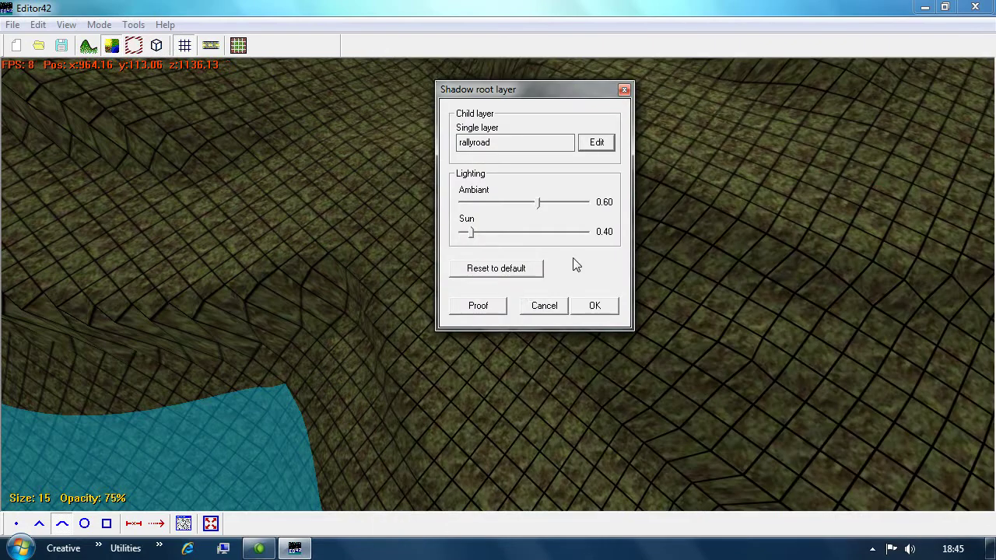
{"action": "left_click", "coordinate": [593, 307]}
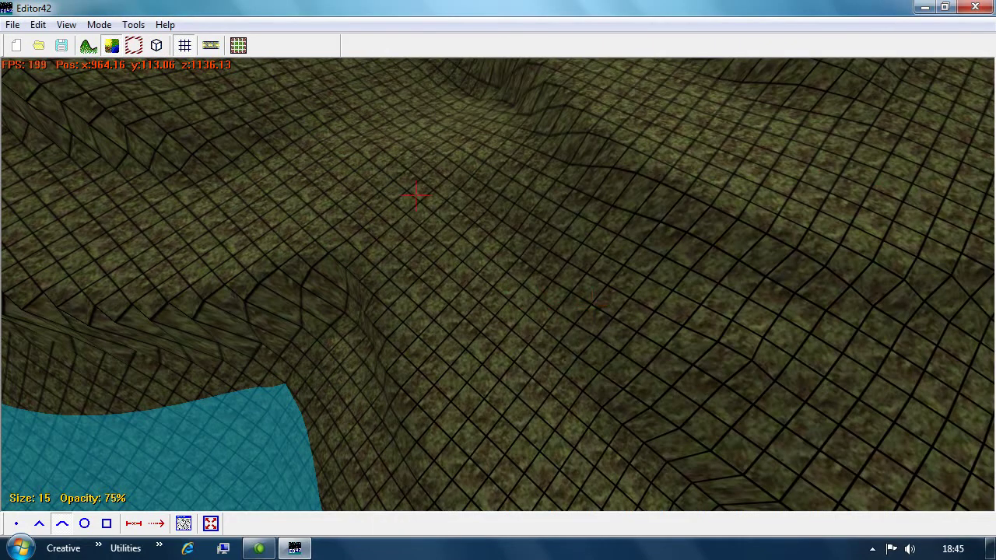
Enter road texturing mode above the flat strip beside the water and enlarge the brush to size 62
{"action": "key", "text": "r"}
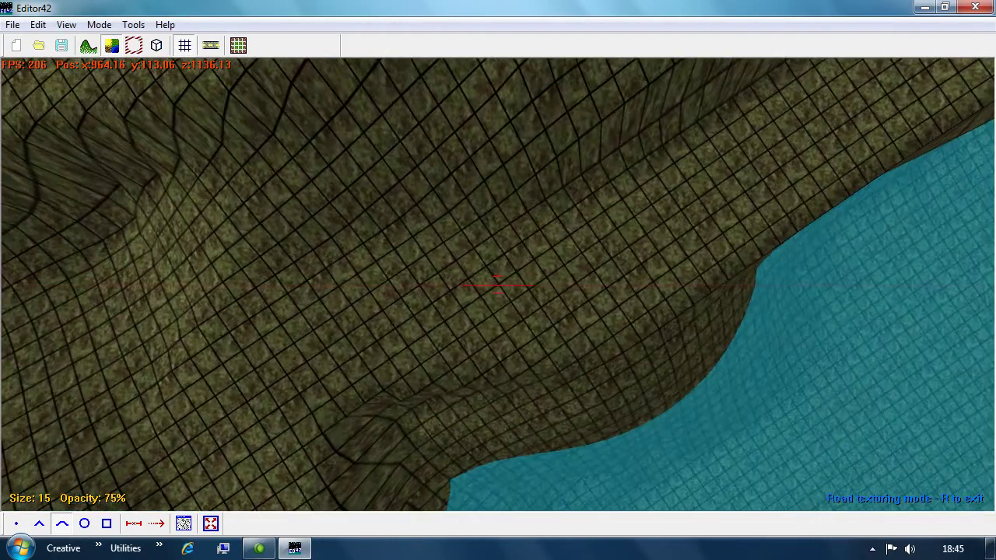
{"action": "key", "text": "s"}
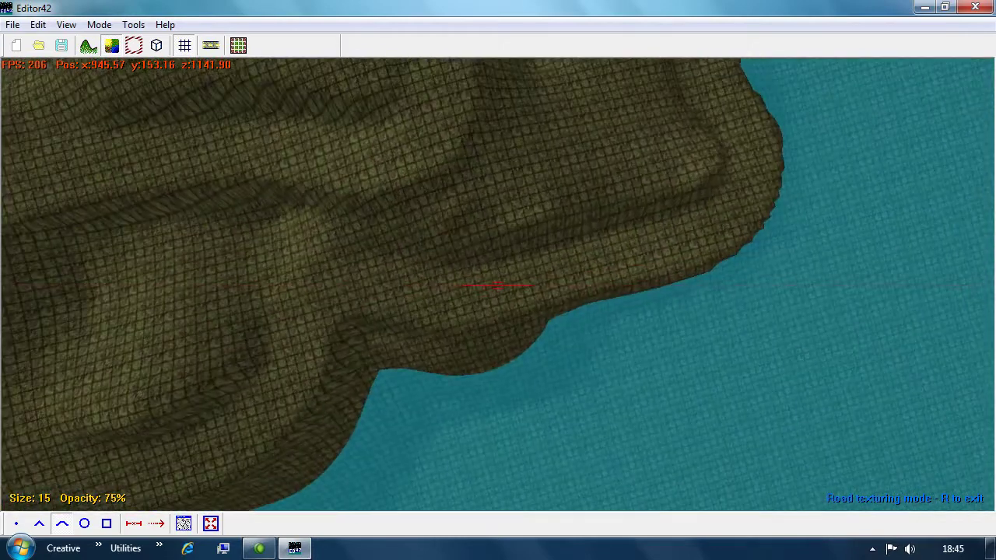
{"action": "key", "text": "w"}
{"action": "scroll", "coordinate": [498, 285], "scroll_direction": "up", "scroll_amount": 6}
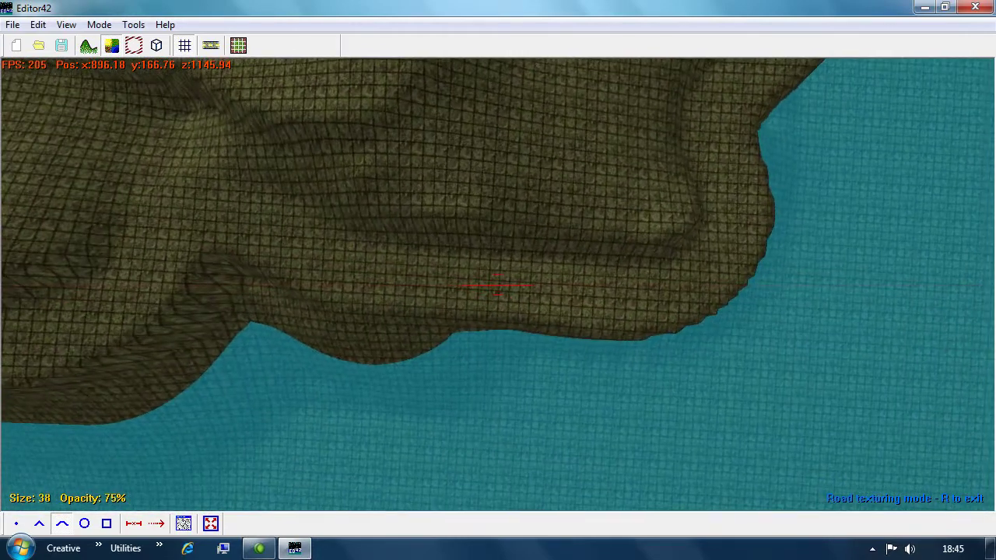
{"action": "scroll", "coordinate": [498, 285], "scroll_direction": "up", "scroll_amount": 6}
{"action": "key", "text": "w"}
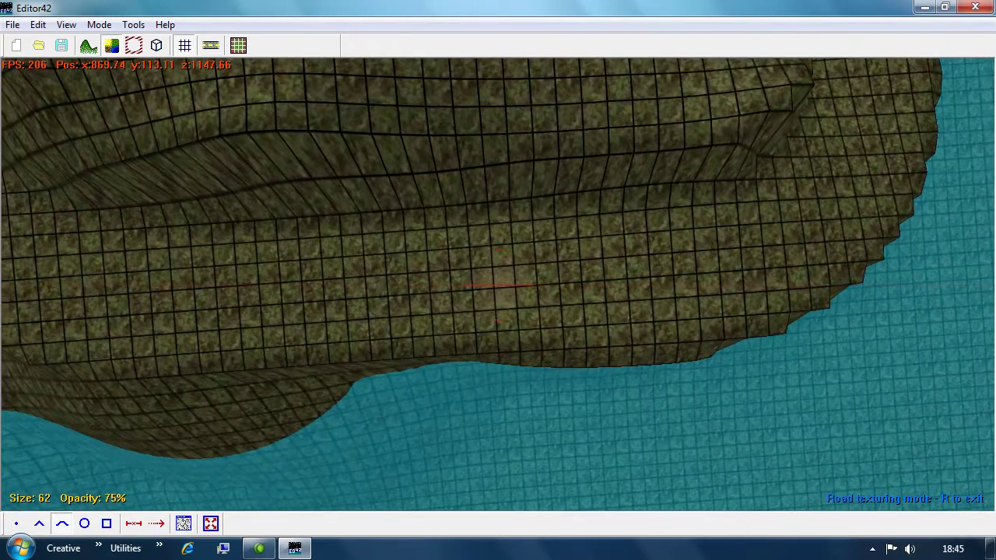
Paint the rally road along the island's whole flat track, raising the brush size to 93, and leave road texturing mode
{"action": "key", "text": "a"}
{"action": "left_click_drag", "start_coordinate": [498, 284], "coordinate": [498, 284]}
{"action": "key", "text": "d"}
{"action": "scroll", "coordinate": [498, 285], "scroll_direction": "up", "scroll_amount": 7}
{"action": "key", "text": "a"}
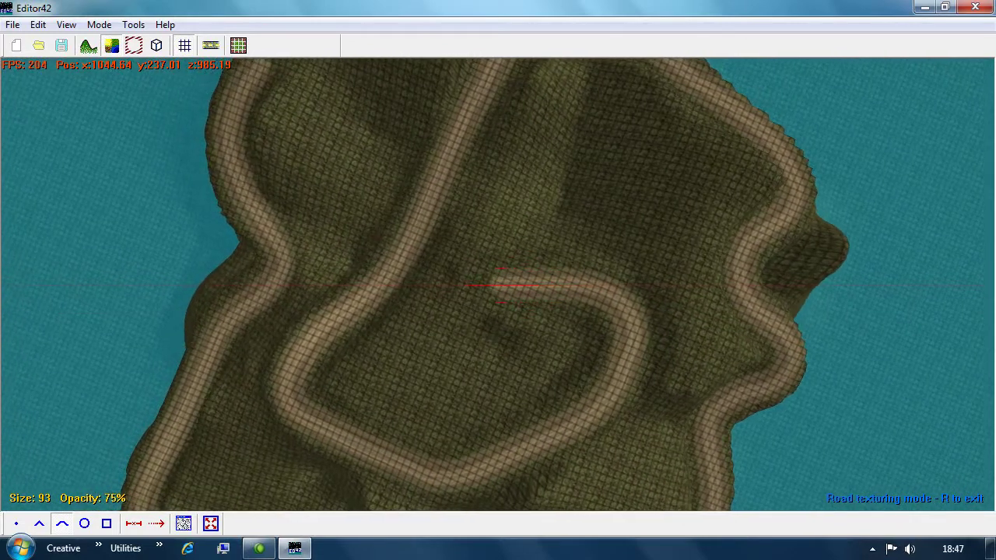
{"action": "key", "text": "r"}
Examine the painted island by flying from the shoreline hills out over the open water
{"action": "key", "text": "space"}
{"action": "key", "text": "w"}
{"action": "key", "text": "w"}
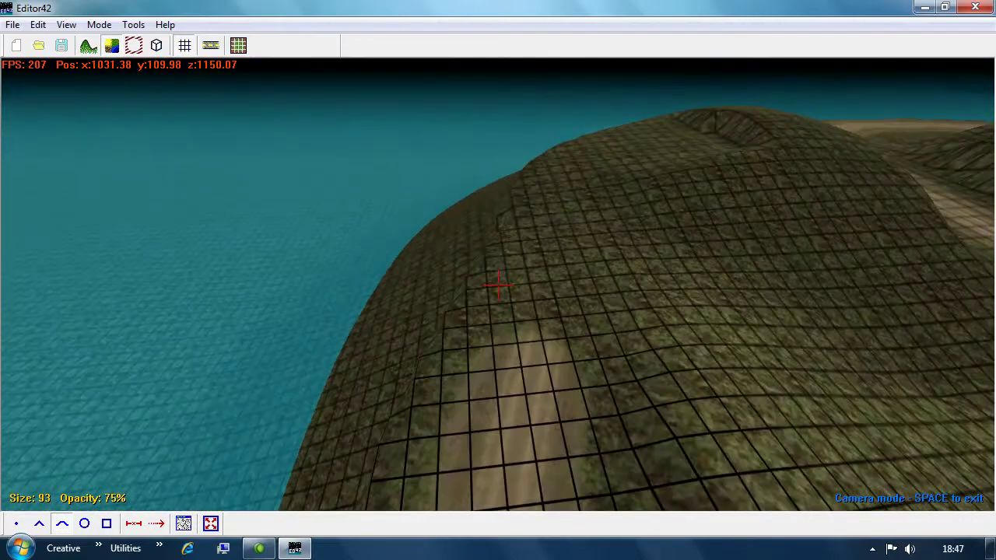
{"action": "key", "text": "w"}
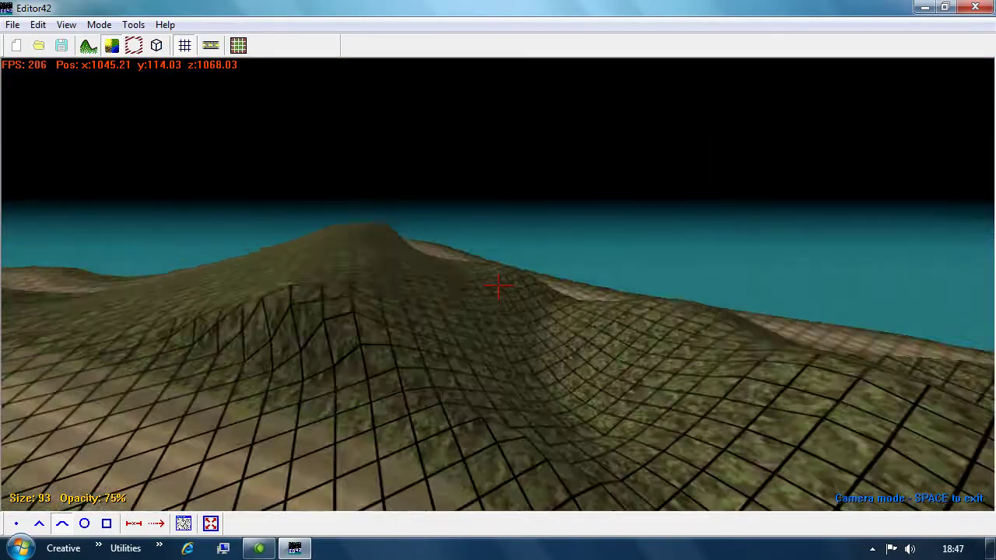
{"action": "key", "text": "w"}
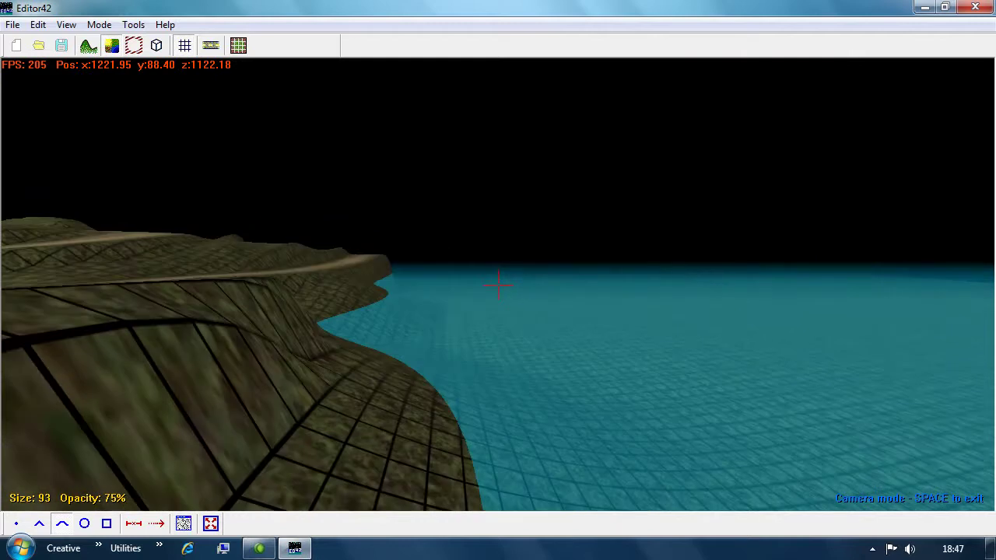
{"action": "key", "text": "w"}
{"action": "key", "text": "w"}
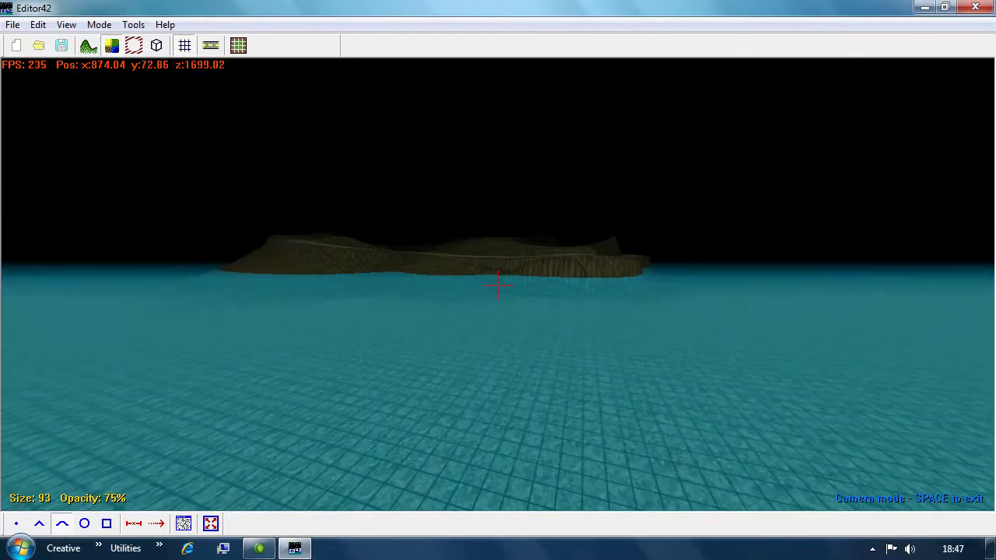
Examine the inland stretch of the painted road by flying low along its curves and through the gap between the hills
{"action": "key", "text": "w"}
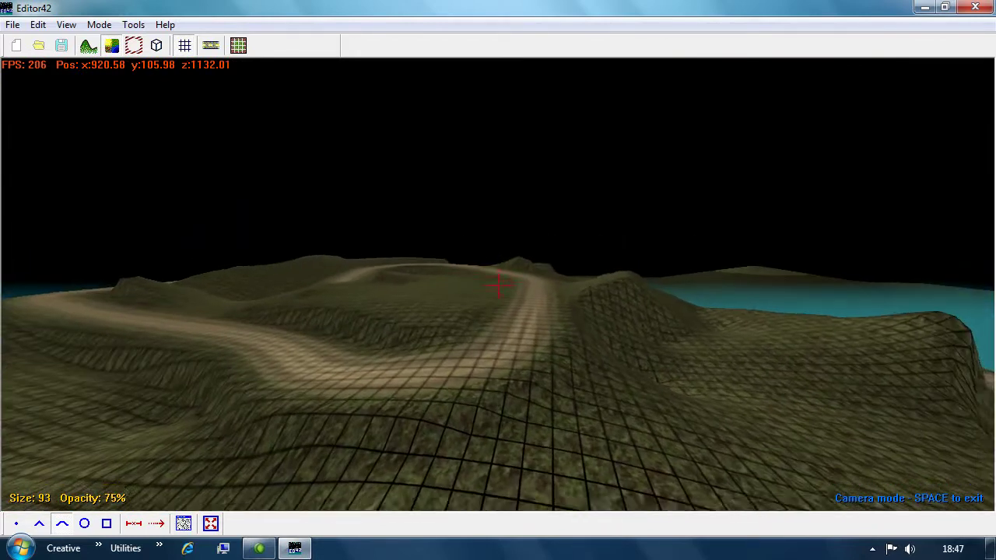
{"action": "key", "text": "w"}
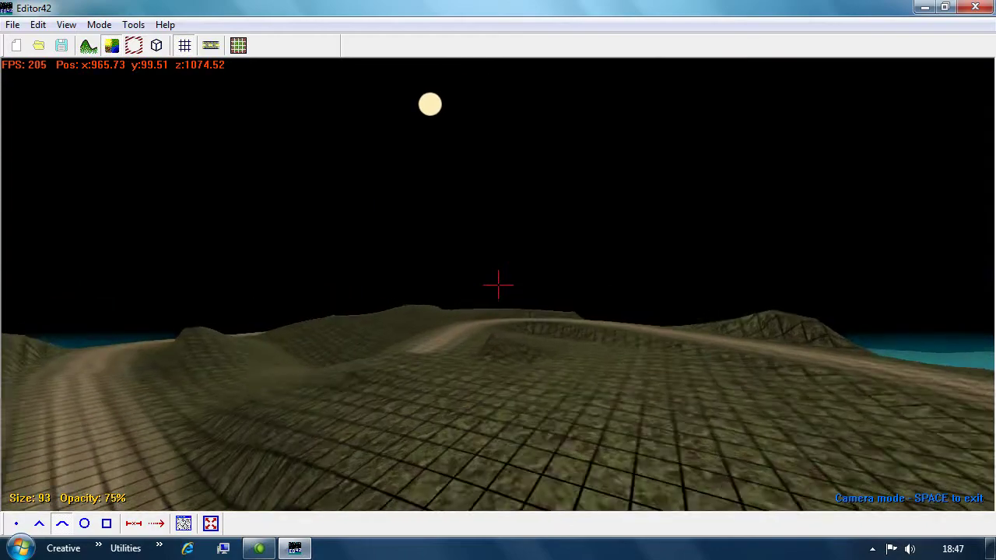
{"action": "key", "text": "w"}
{"action": "key", "text": "w"}
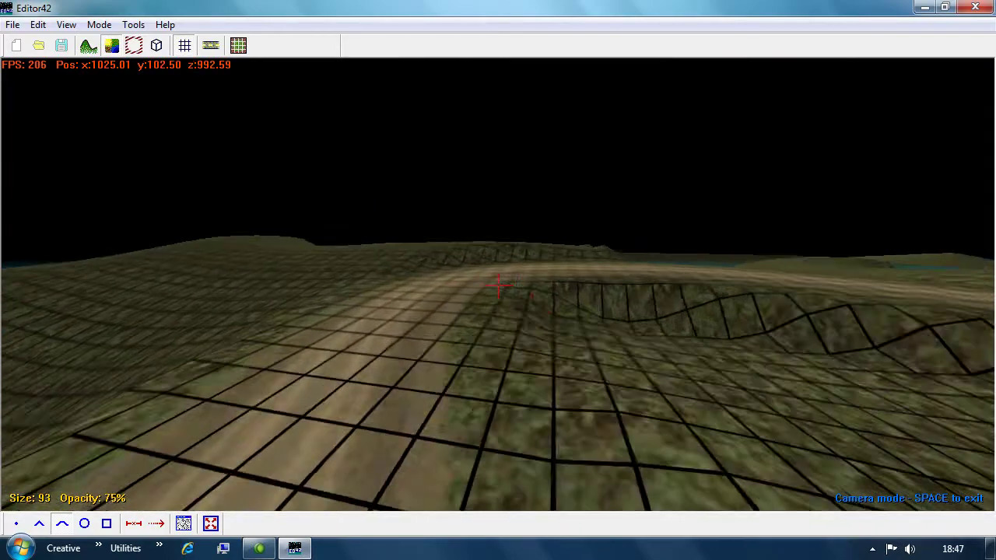
{"action": "key", "text": "w"}
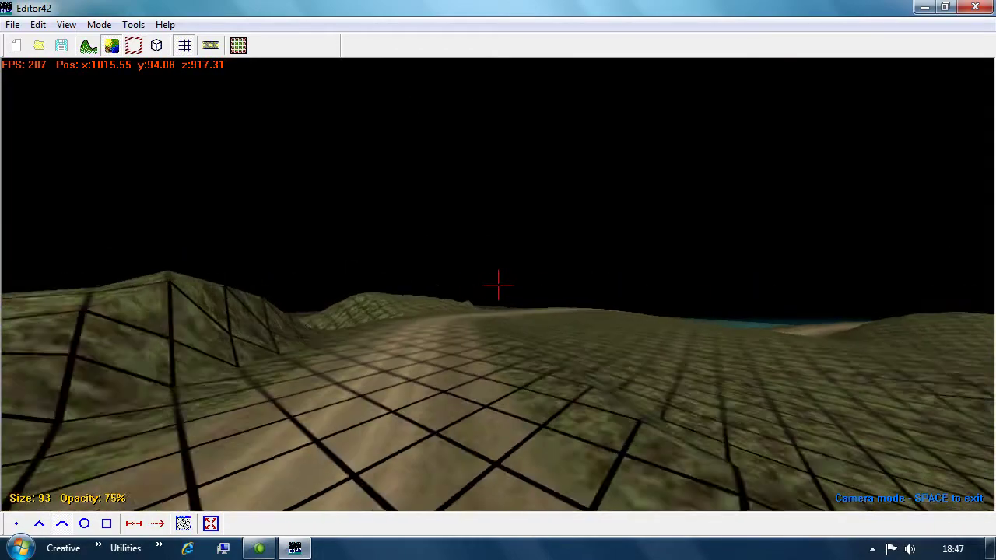
{"action": "key", "text": "w"}
{"action": "key", "text": "w"}
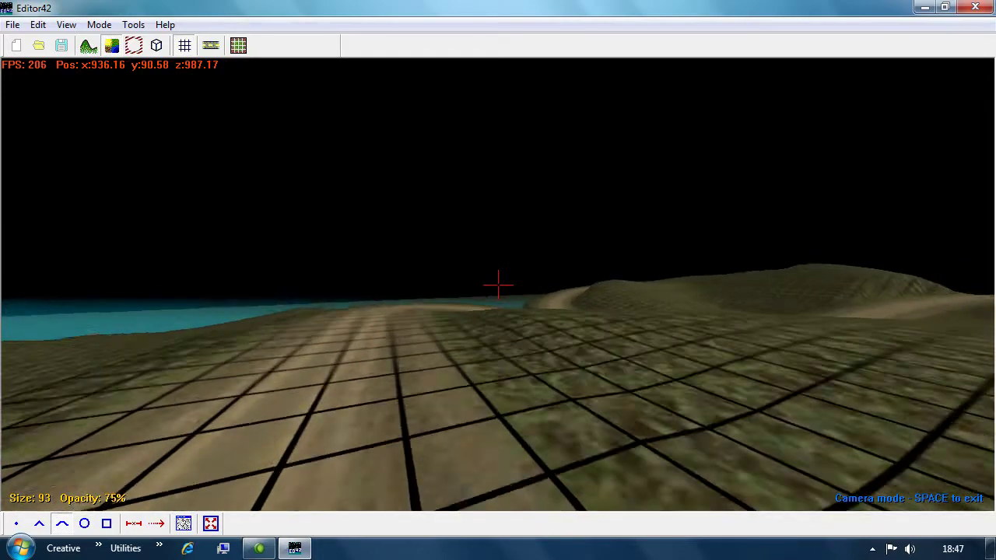
{"action": "key", "text": "w"}
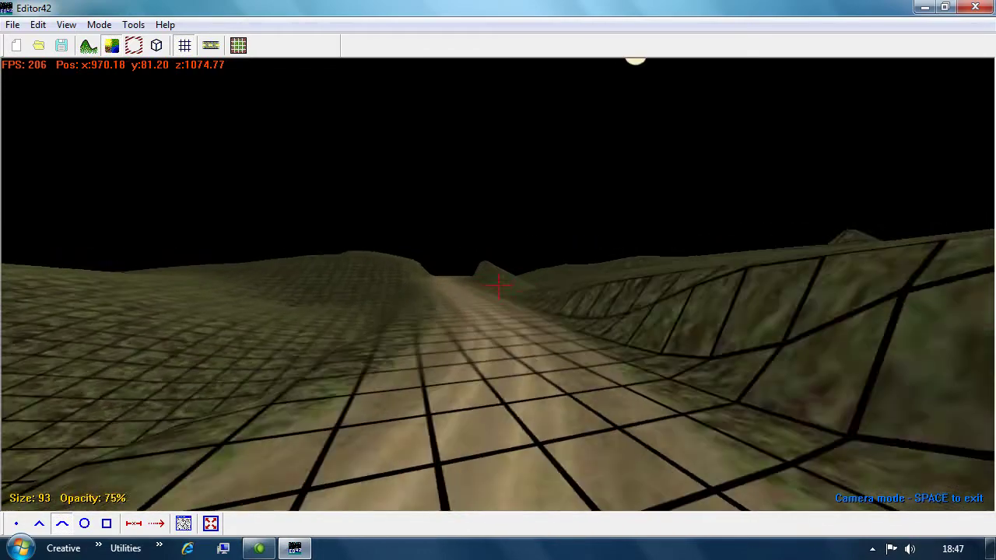
{"action": "key", "text": "w"}
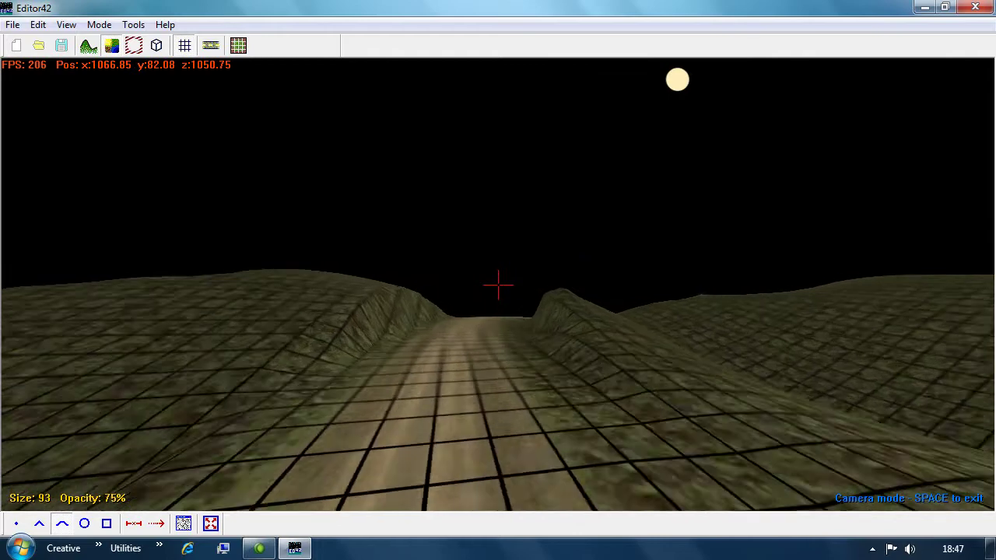
{"action": "key", "text": "w"}
{"action": "key", "text": "w"}
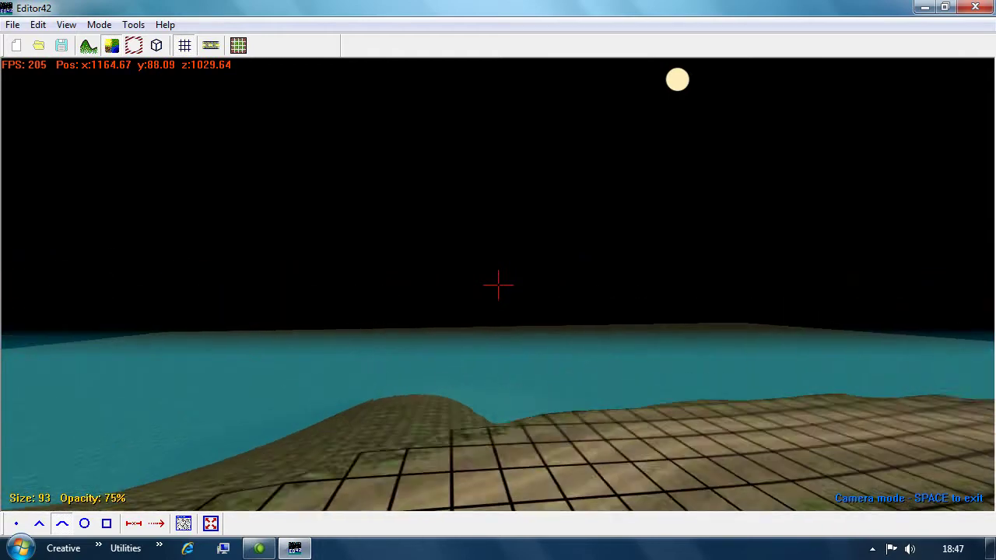
Examine the coastal stretch of the painted road around the island, ending with an overview of the headland
{"action": "key", "text": "w"}
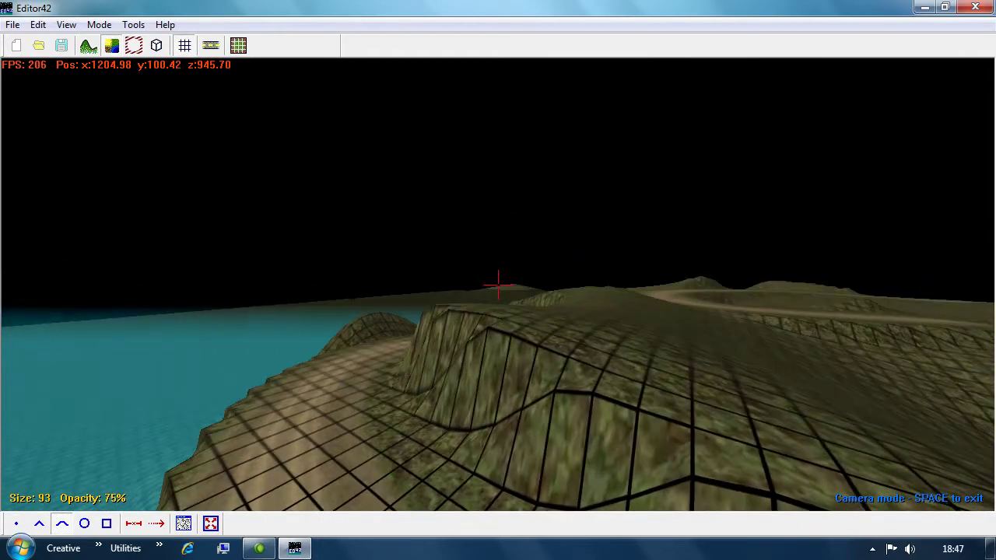
{"action": "key", "text": "w"}
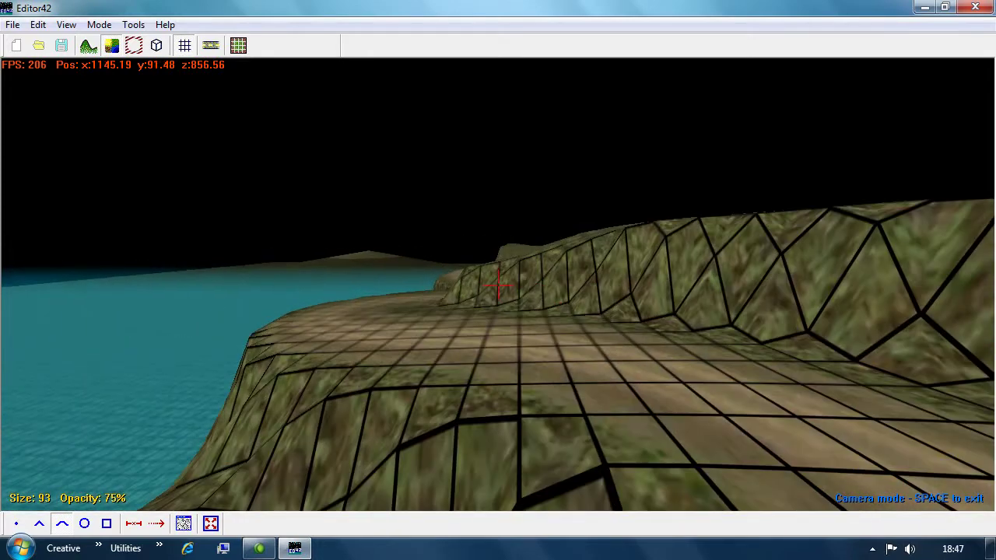
{"action": "key", "text": "w"}
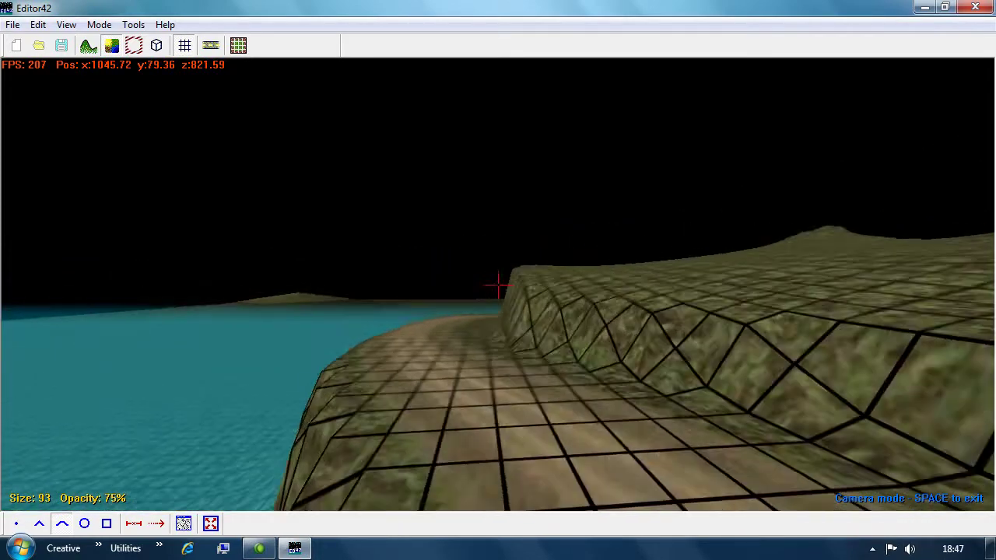
{"action": "key", "text": "w"}
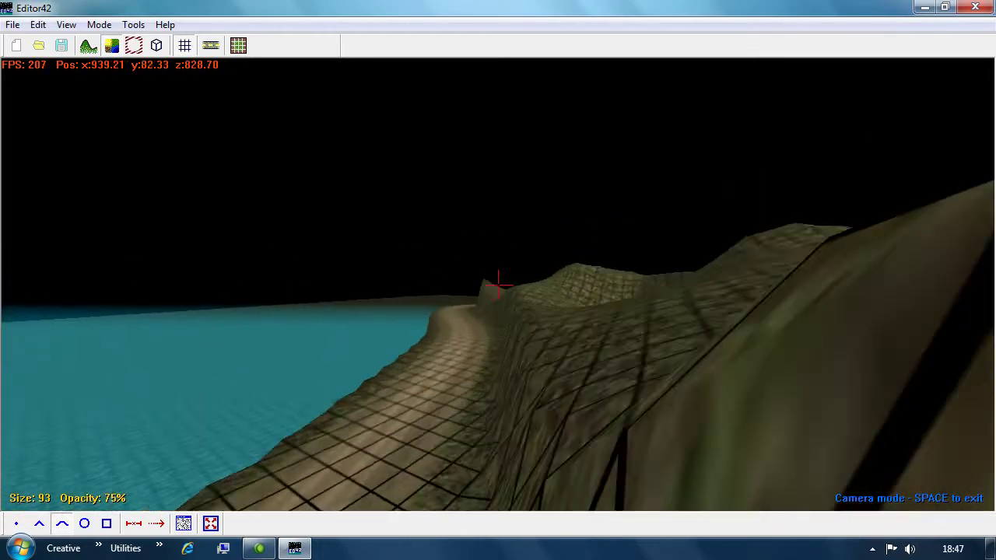
{"action": "key", "text": "w"}
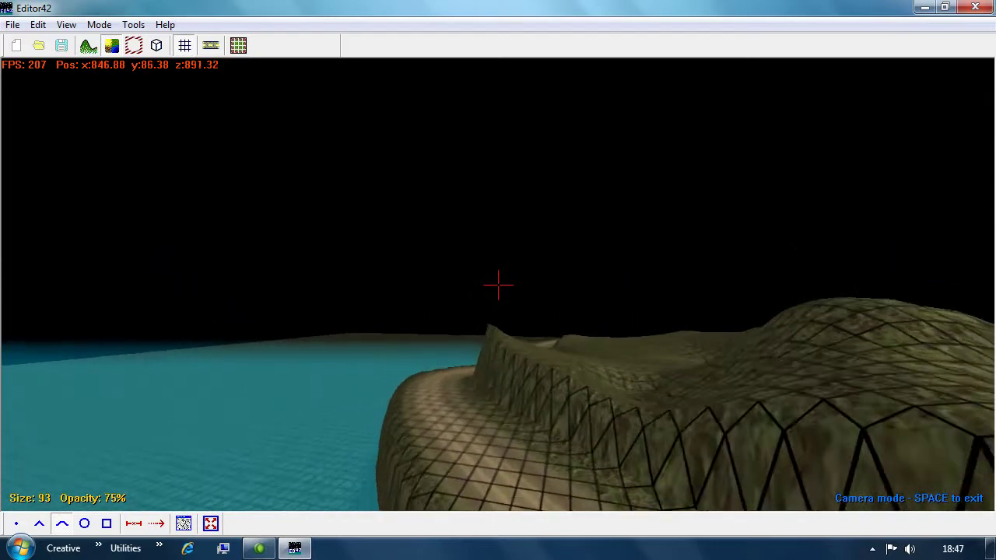
{"action": "key", "text": "w"}
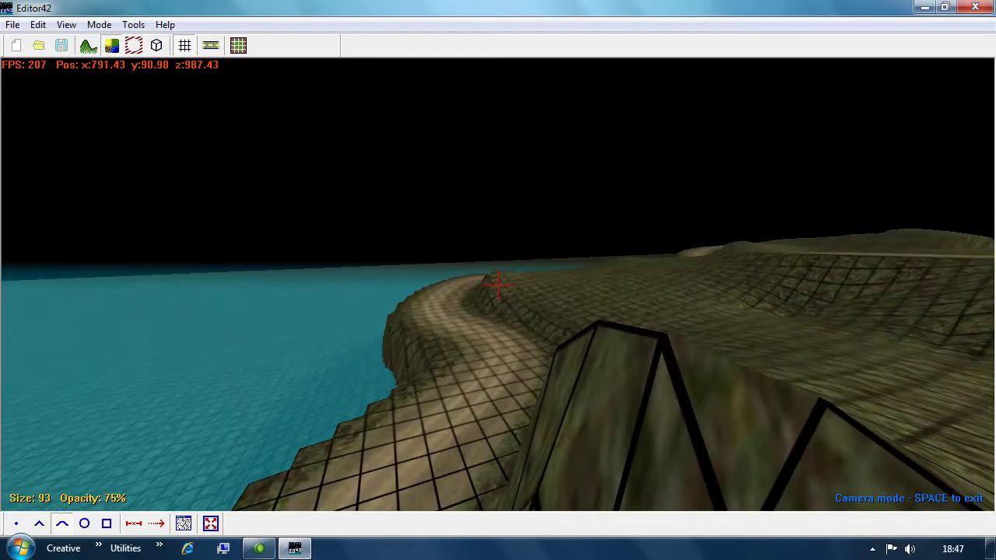
{"action": "key", "text": "w"}
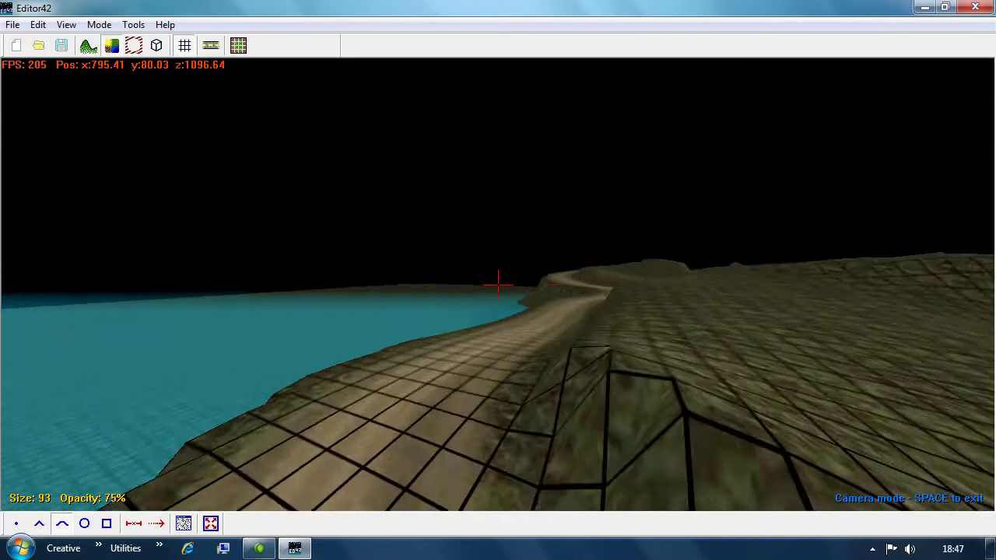
{"action": "key", "text": "s"}
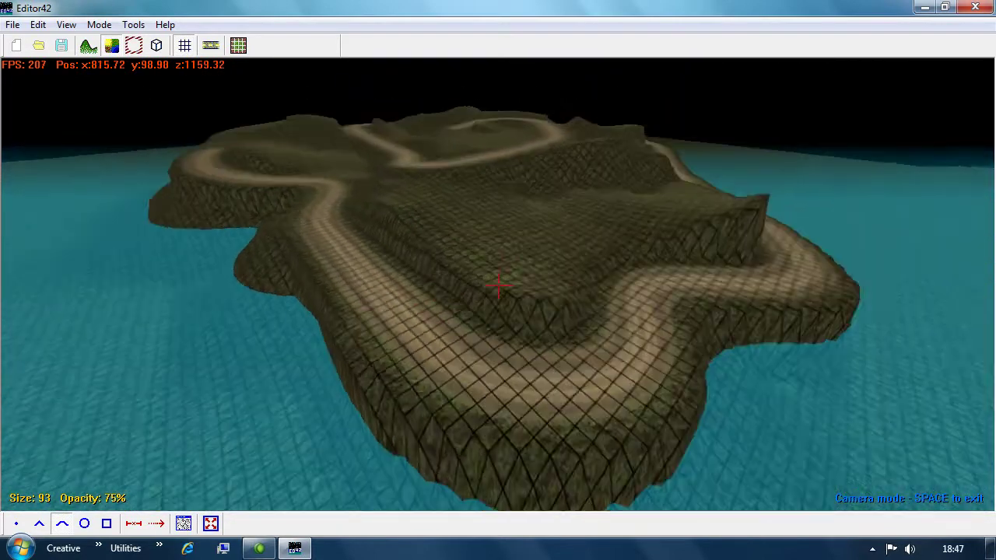
{"action": "key", "text": "s"}
Save the map with the painted rally road
{"action": "key", "text": "w"}
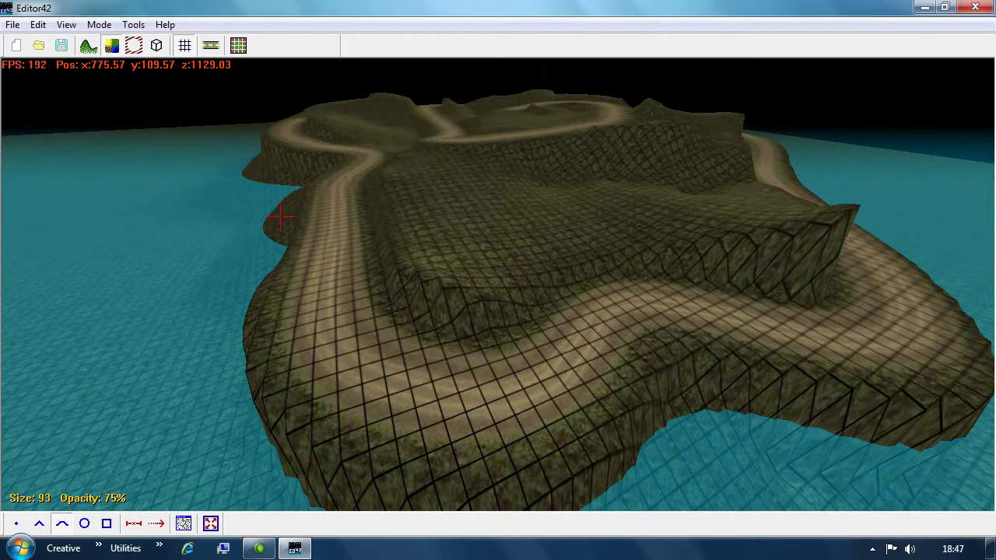
{"action": "left_click", "coordinate": [13, 24]}
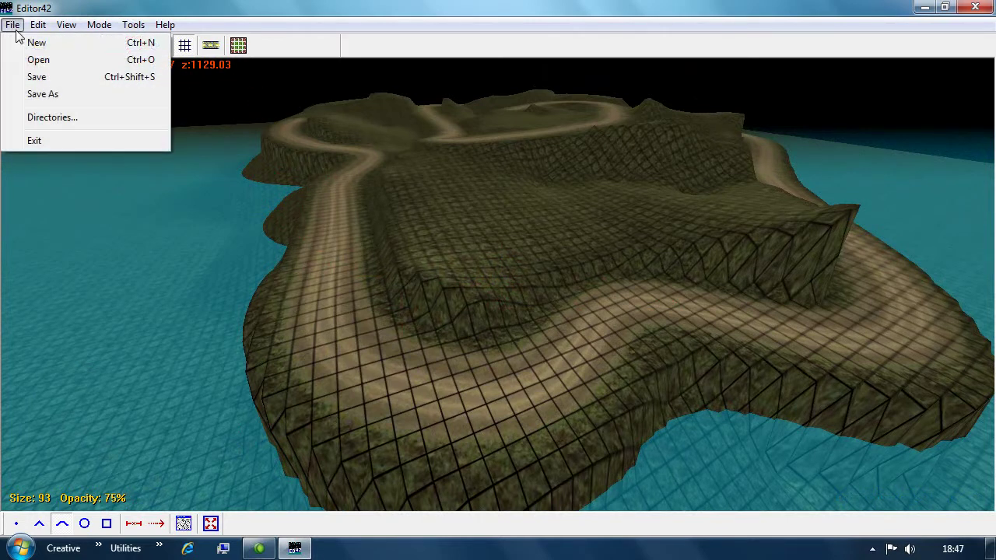
{"action": "left_click", "coordinate": [45, 77]}
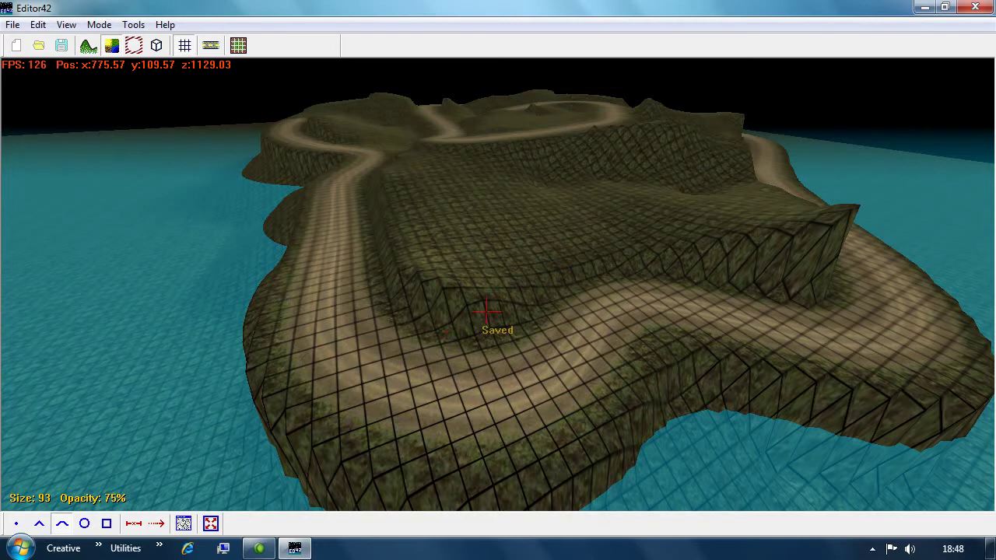
Examine the road bend on the island's headland up close and from above
{"action": "key", "text": "space"}
{"action": "key", "text": "w"}
{"action": "key", "text": "s"}
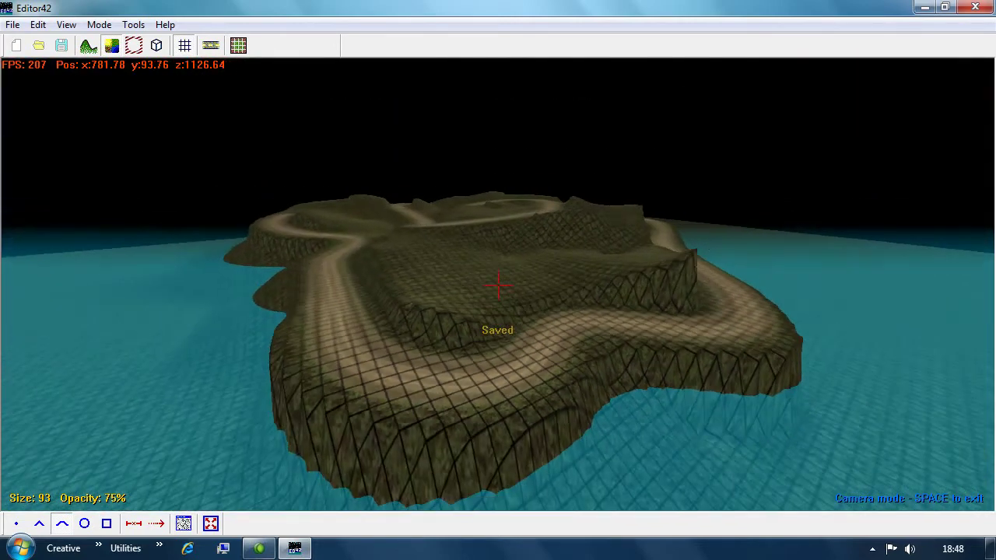
{"action": "key", "text": "space"}
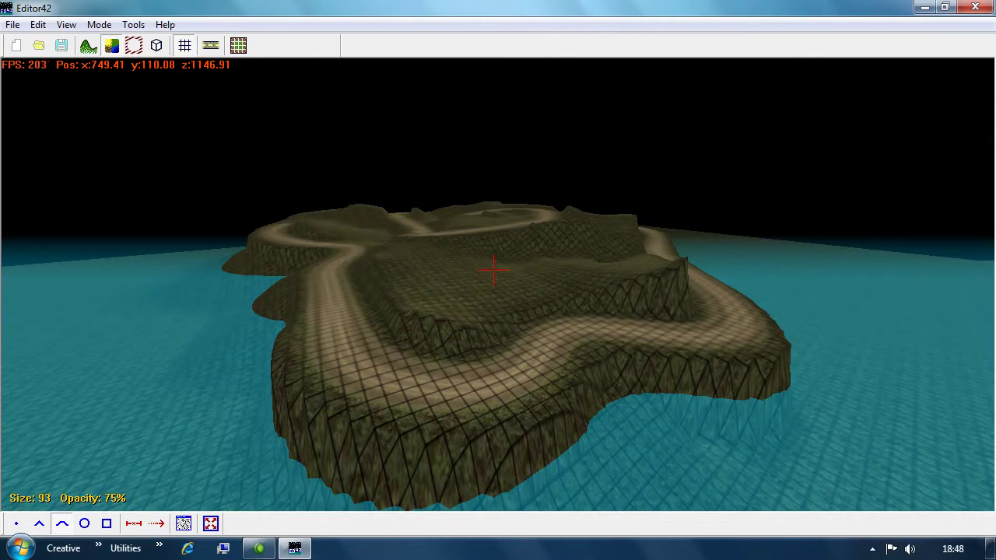
{"action": "key", "text": "space"}
{"action": "key", "text": "w"}
{"action": "key", "text": "d"}
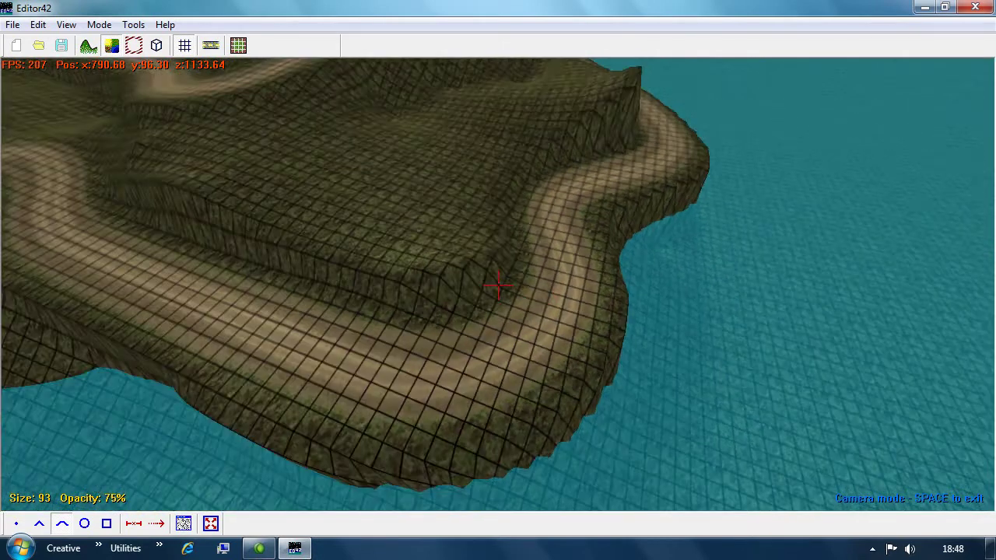
{"action": "key", "text": "s"}
{"action": "key", "text": "space"}
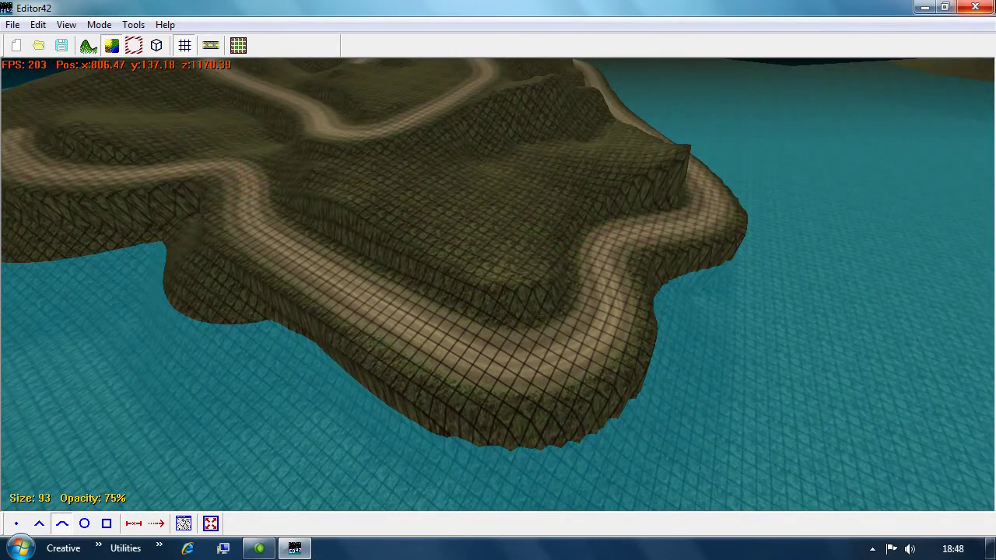
Close Editor42, start Sandbox 2 and open the recent level test.cry
{"action": "left_click", "coordinate": [972, 7]}
{"action": "double_click", "coordinate": [36, 167]}
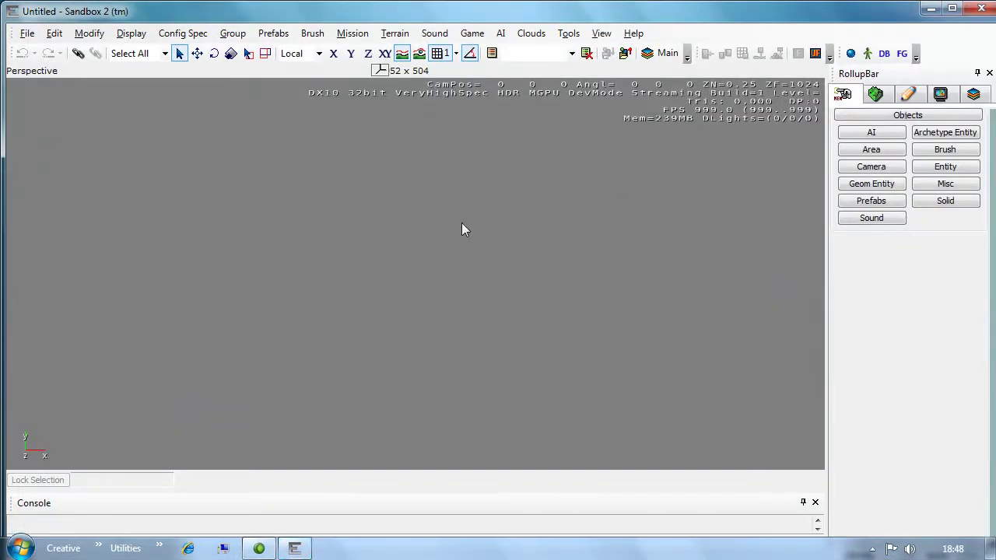
{"action": "left_click", "coordinate": [27, 33]}
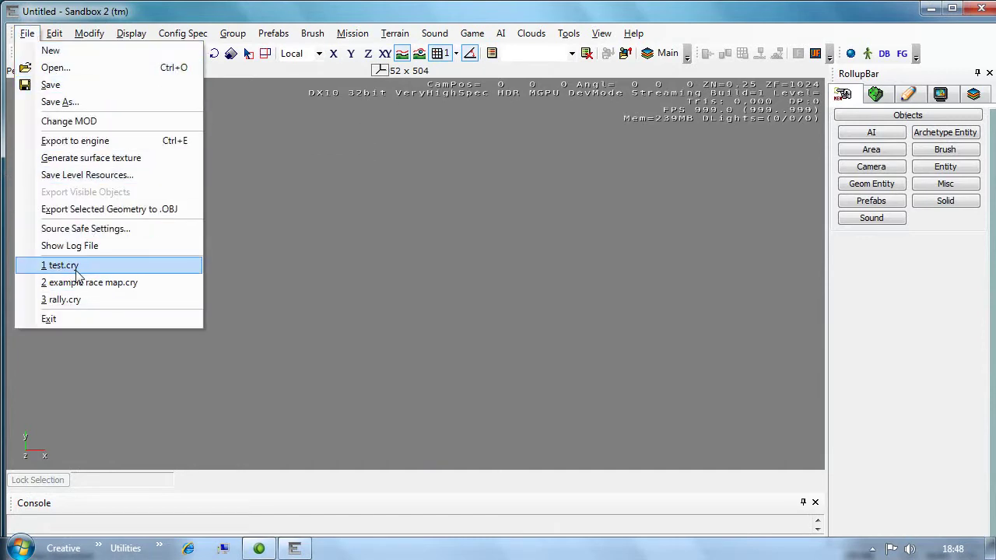
{"action": "left_click", "coordinate": [73, 266]}
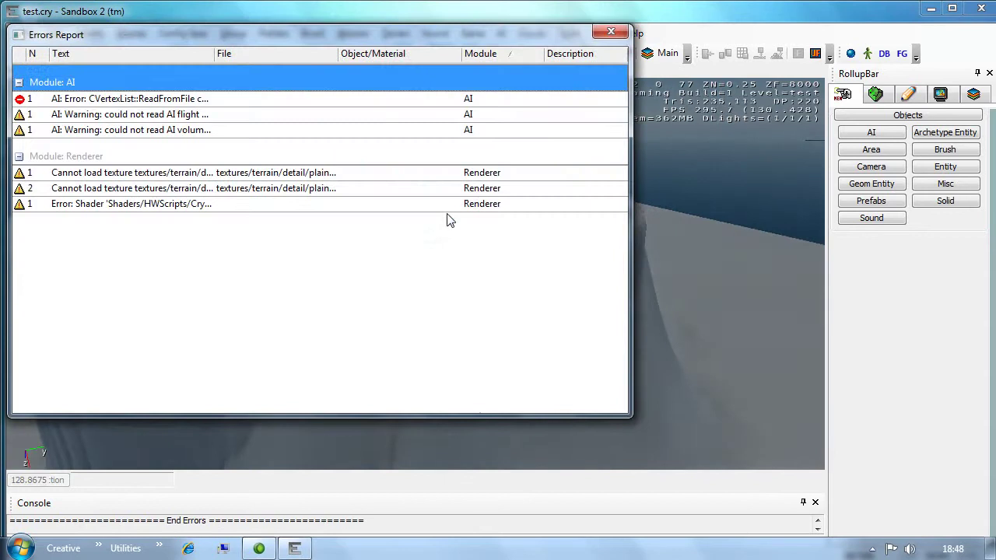
Dismiss the errors report and examine the existing road circuit around the island from several sides
{"action": "left_click", "coordinate": [615, 32]}
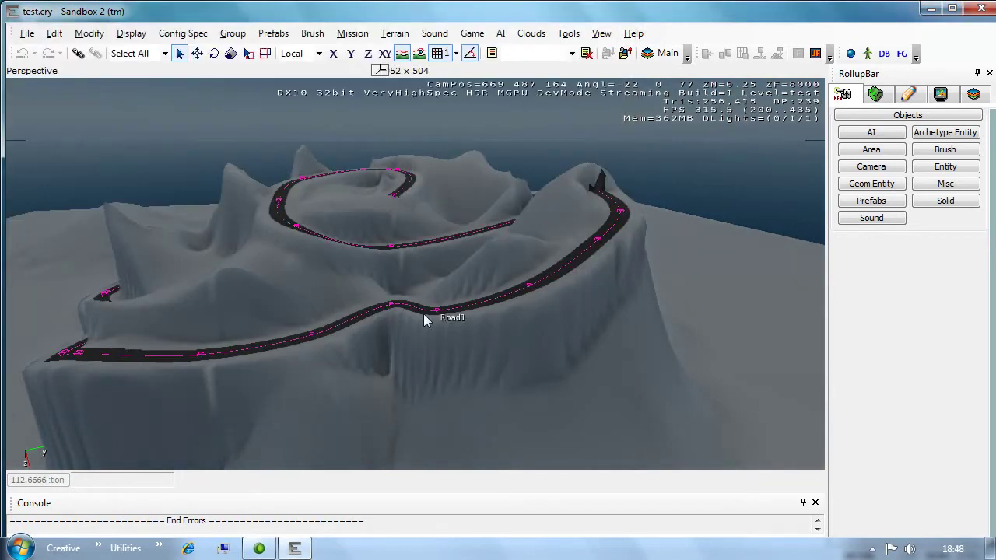
{"action": "right_click_drag", "start_coordinate": [338, 318], "coordinate": [409, 365]}
{"action": "key", "text": "w"}
{"action": "key", "text": "s"}
{"action": "key", "text": "d"}
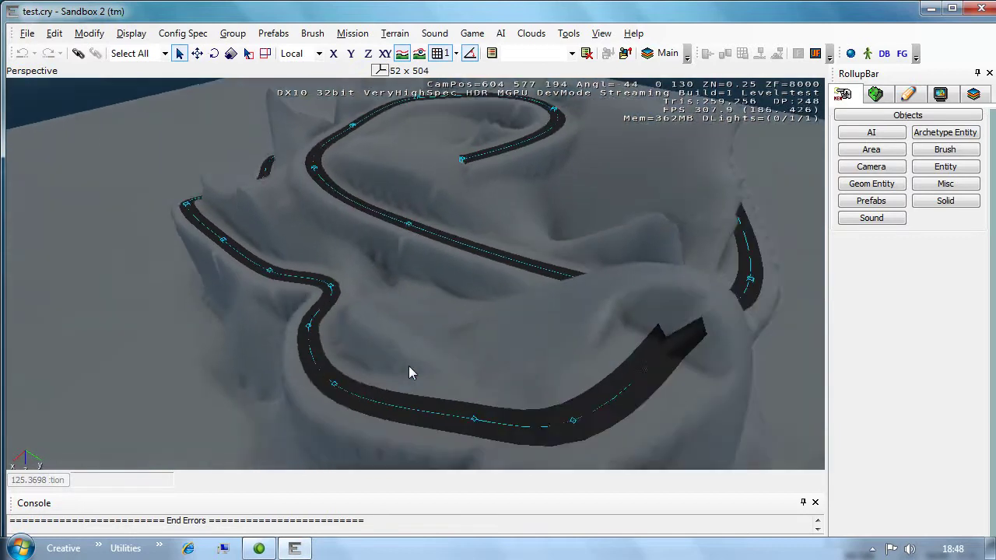
{"action": "key", "text": "d"}
{"action": "key", "text": "w"}
{"action": "right_click_drag", "start_coordinate": [408, 366], "coordinate": [409, 366]}
{"action": "key", "text": "w"}
{"action": "key", "text": "w"}
{"action": "key", "text": "d"}
{"action": "key", "text": "s"}
{"action": "key", "text": "w"}
Create a Road object with width 6, drawn as a shortcut from the outer road's bend over the hill to the outer road beyond
{"action": "left_click", "coordinate": [943, 185]}
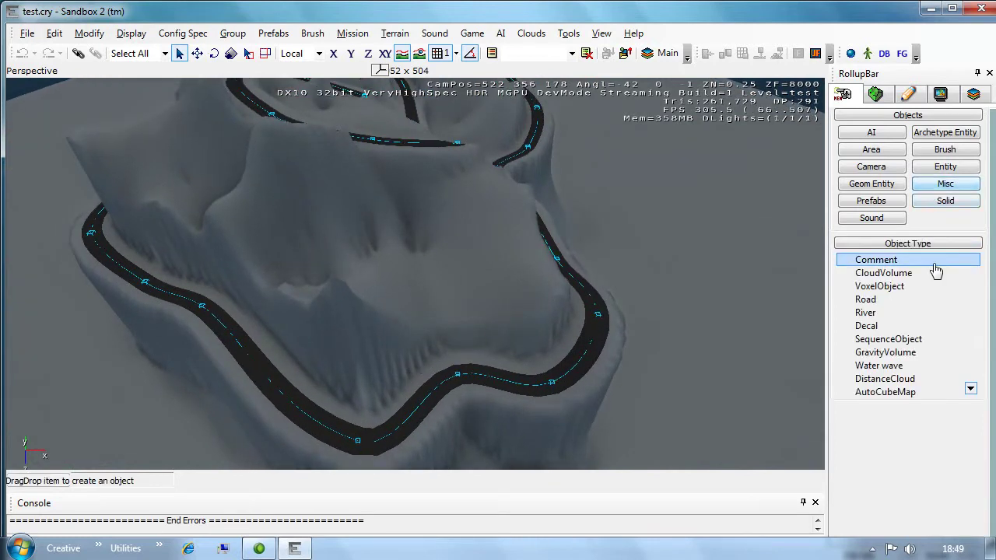
{"action": "left_click", "coordinate": [870, 300]}
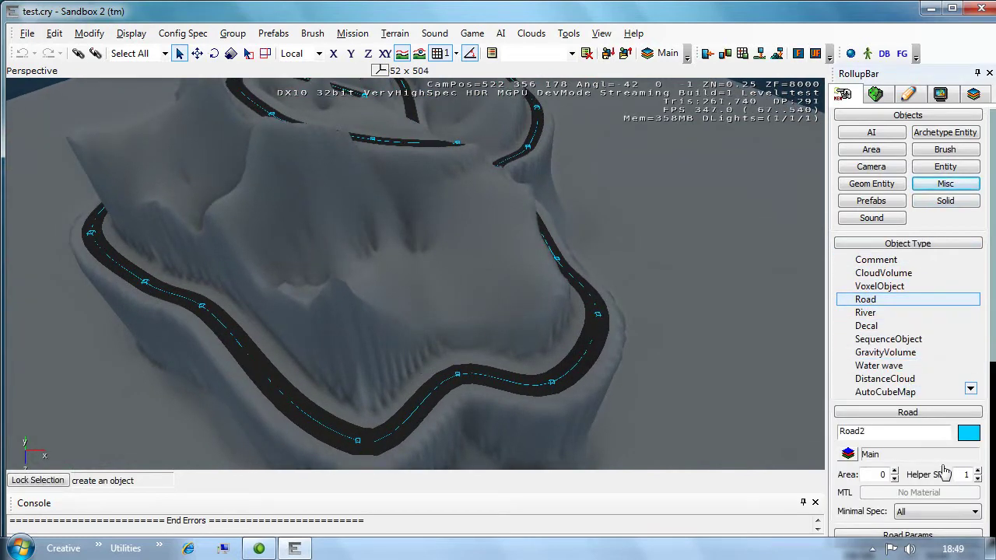
{"action": "left_click_drag", "start_coordinate": [835, 480], "coordinate": [831, 248]}
{"action": "left_click", "coordinate": [950, 312]}
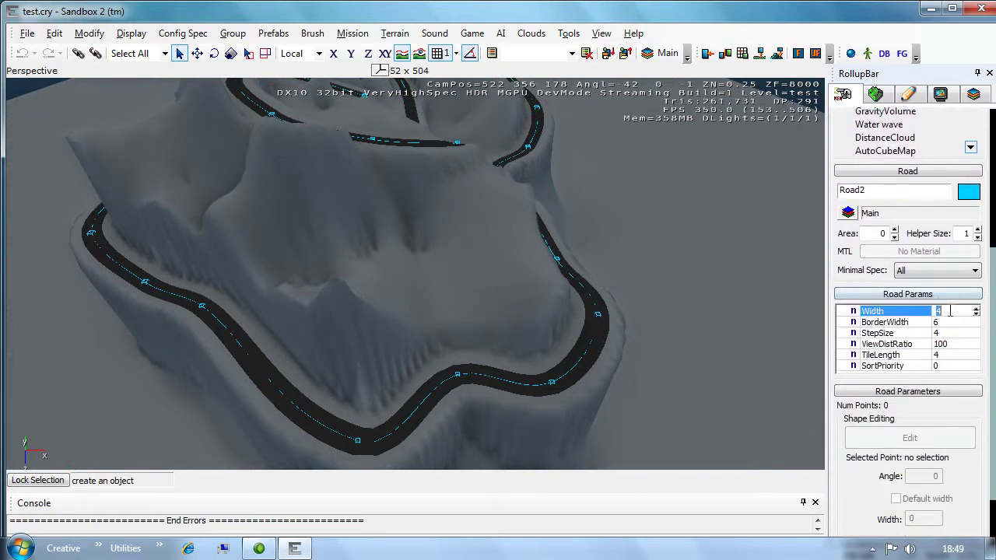
{"action": "type", "text": "6"}
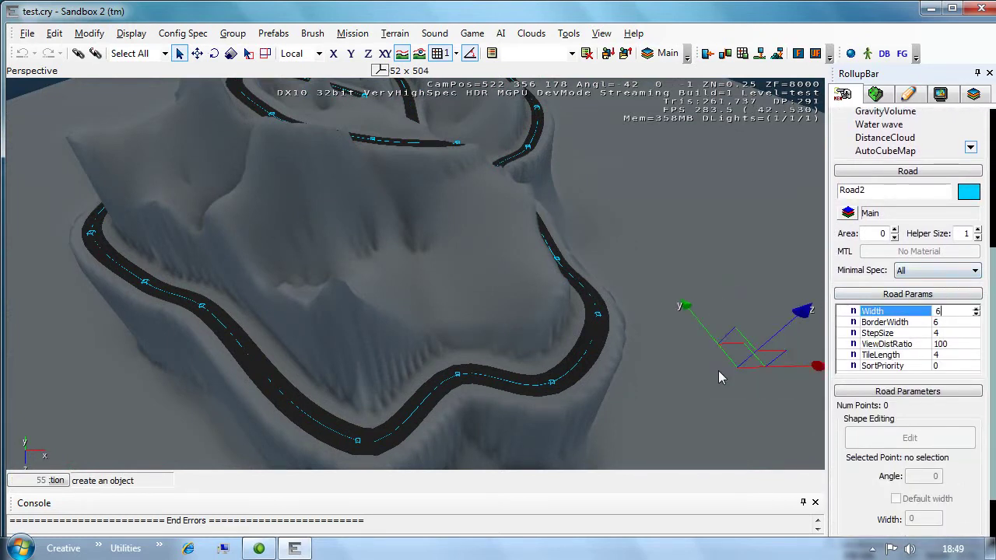
{"action": "left_click", "coordinate": [458, 375]}
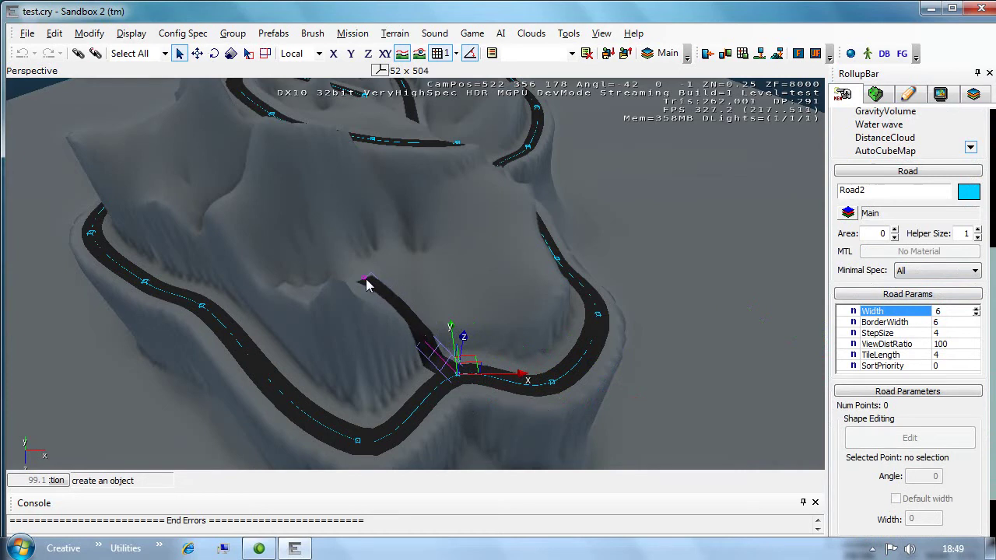
{"action": "left_click", "coordinate": [365, 279]}
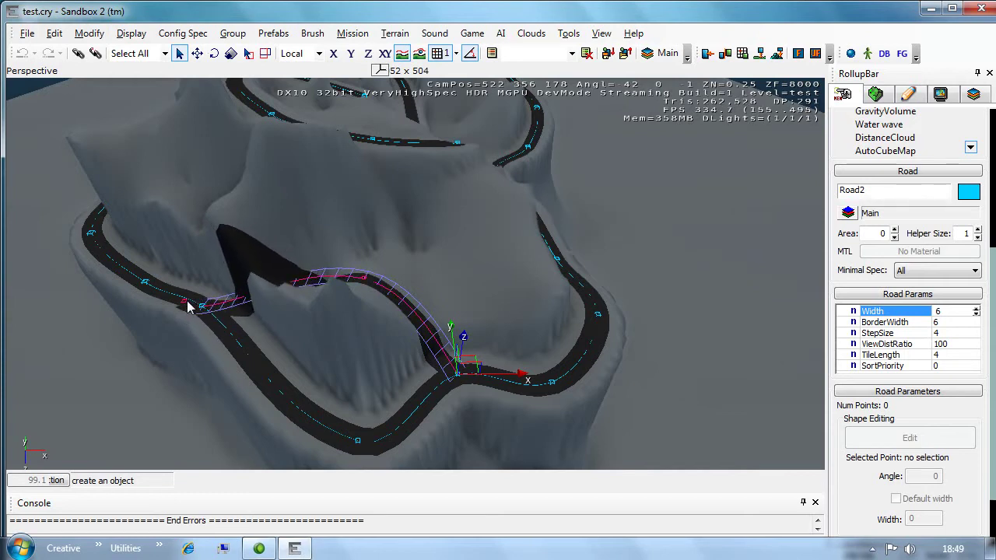
{"action": "double_click", "coordinate": [185, 298]}
Reselect the new shortcut road and restrict movement to the Z axis
{"action": "key", "text": "a"}
{"action": "right_click_drag", "start_coordinate": [176, 311], "coordinate": [176, 310]}
{"action": "key", "text": "w"}
{"action": "key", "text": "d"}
{"action": "key", "text": "w"}
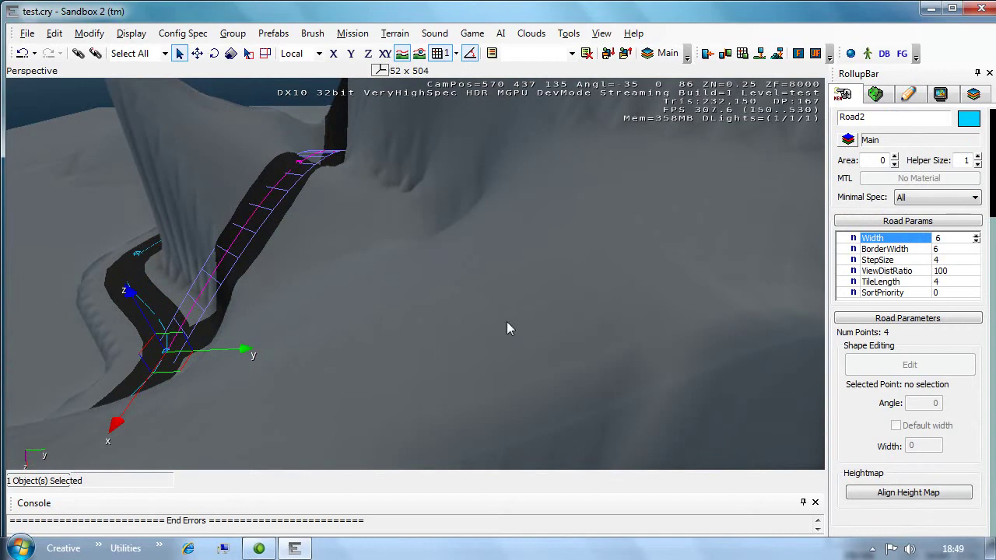
{"action": "left_click", "coordinate": [518, 299]}
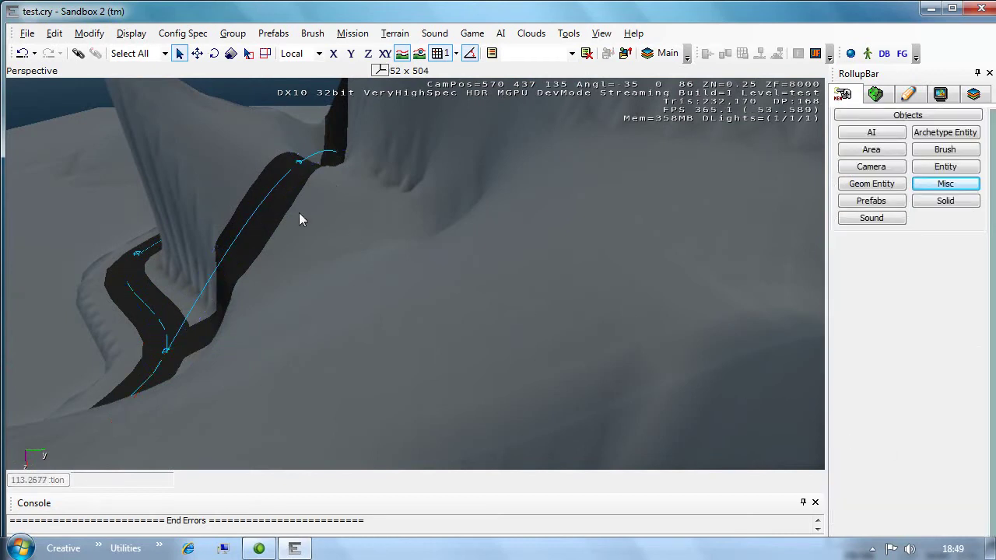
{"action": "left_click", "coordinate": [300, 160]}
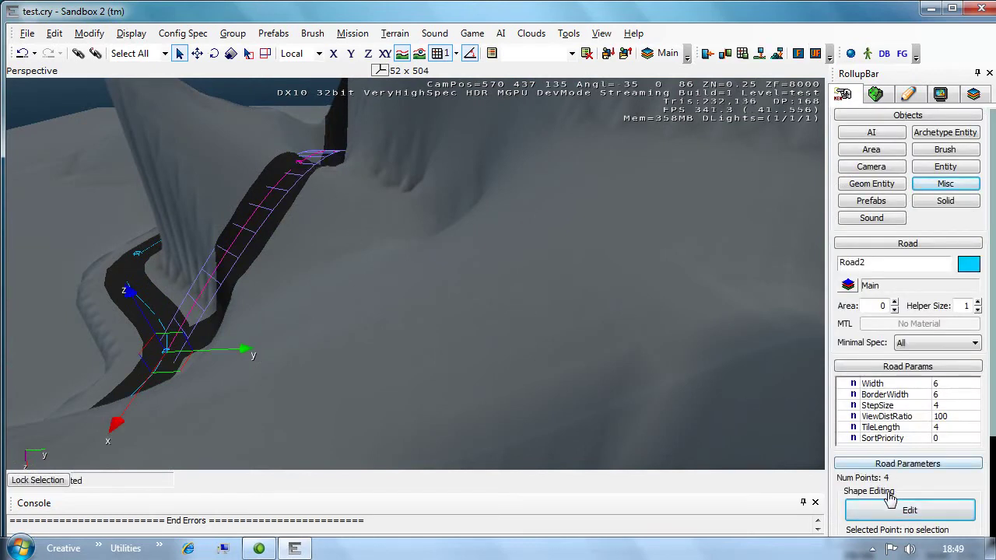
{"action": "left_click", "coordinate": [373, 54]}
Switch to wireframe display and lower the shortcut road's middle control point through the hill towards the level of the outer road
{"action": "key", "text": "a"}
{"action": "right_click_drag", "start_coordinate": [295, 225], "coordinate": [294, 228]}
{"action": "key", "text": "s"}
{"action": "key", "text": "a"}
{"action": "key", "text": "s"}
{"action": "key", "text": "d"}
{"action": "key", "text": "w"}
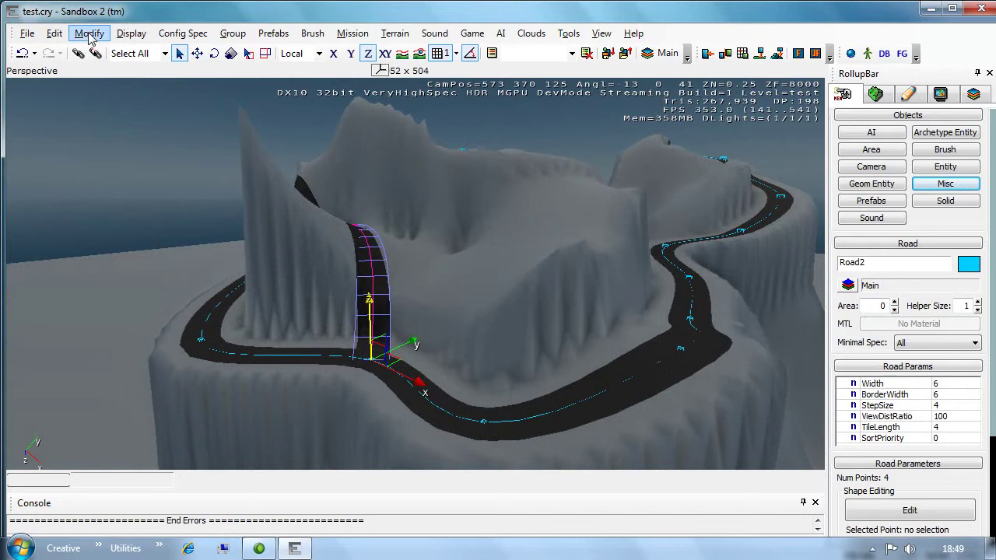
{"action": "left_click", "coordinate": [55, 36]}
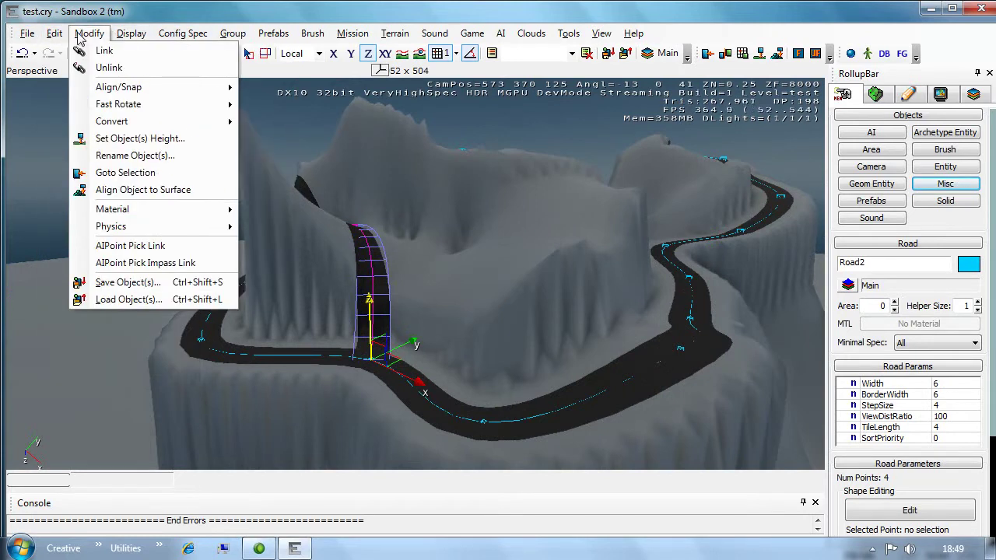
{"action": "mouse_move", "coordinate": [126, 37]}
{"action": "left_click", "coordinate": [267, 14]}
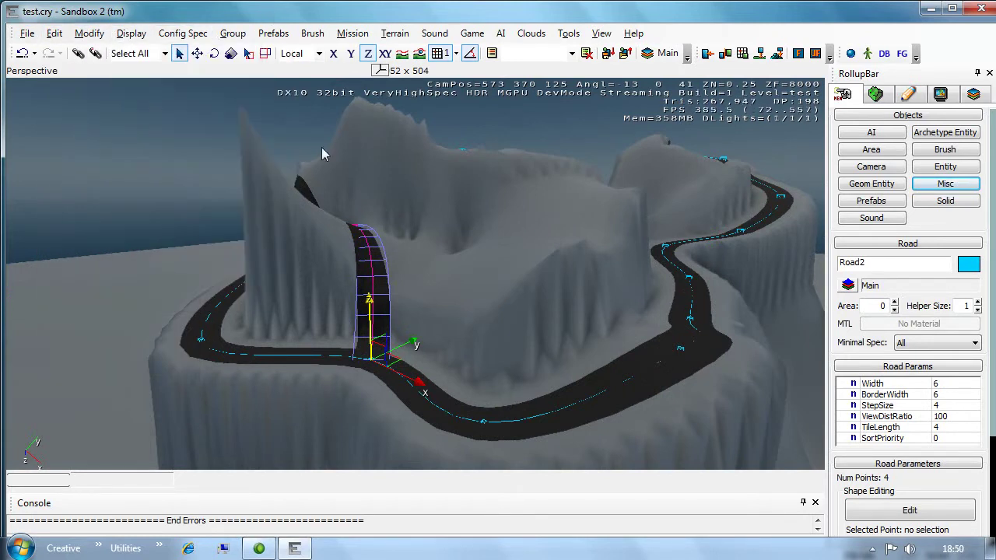
{"action": "key", "text": "F3"}
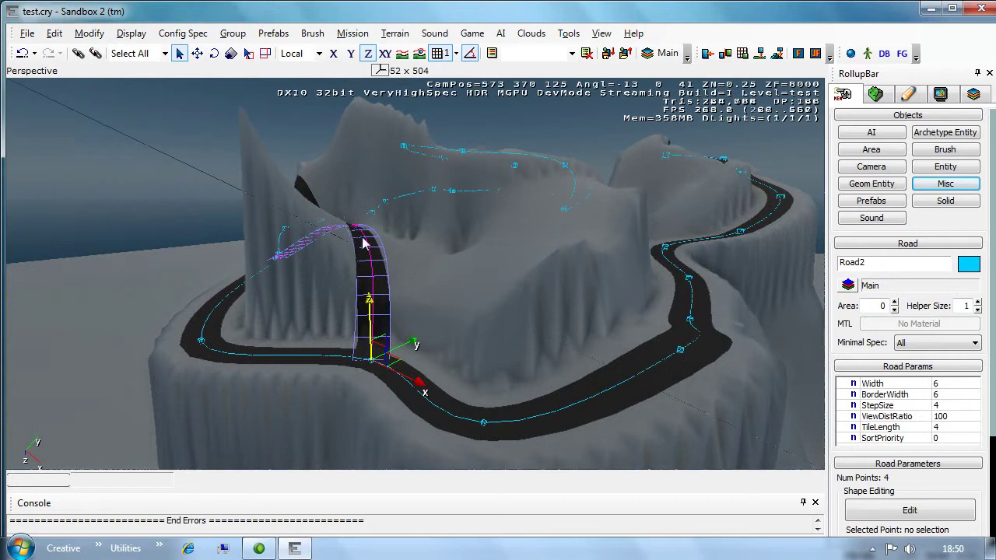
{"action": "left_click_drag", "start_coordinate": [355, 226], "coordinate": [351, 251]}
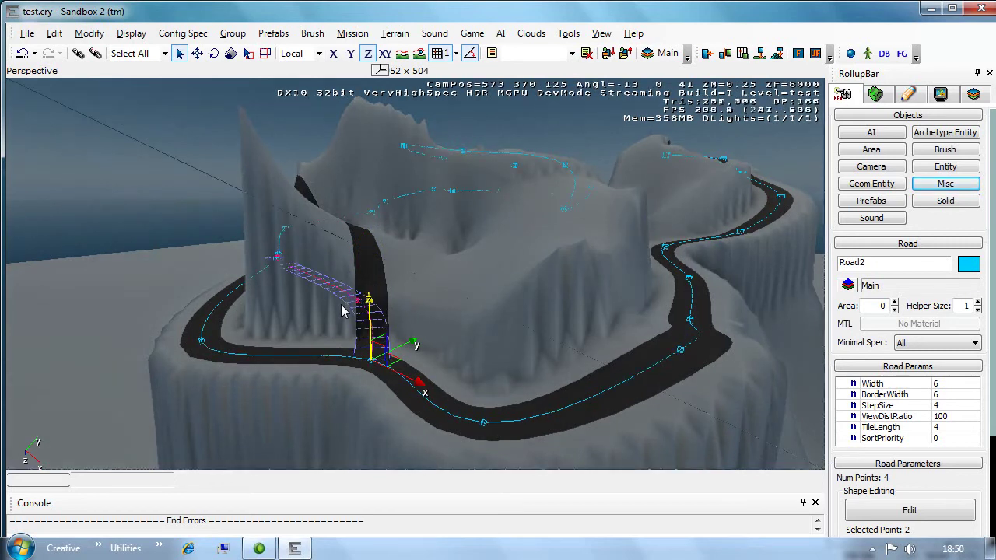
Align the height map to the shortcut road so the terrain is cut along its path
{"action": "mouse_move", "coordinate": [352, 332]}
{"action": "right_mouse_down"}
{"action": "mouse_move", "coordinate": [363, 341]}
{"action": "mouse_move", "coordinate": [485, 320]}
{"action": "mouse_move", "coordinate": [496, 307]}
{"action": "right_mouse_up"}
{"action": "key", "text": "w"}
{"action": "key", "text": "w"}
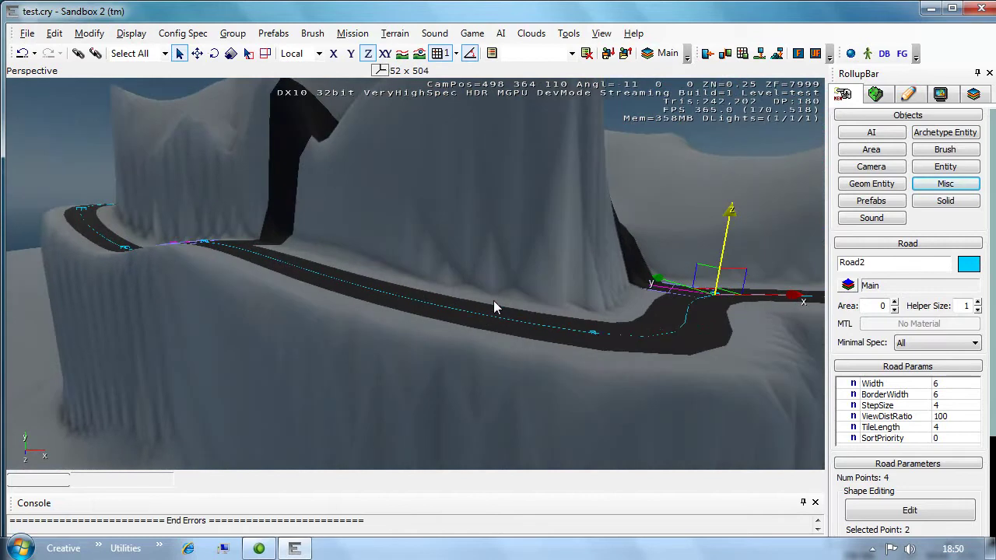
{"action": "key", "text": "d"}
{"action": "key", "text": "s"}
{"action": "key", "text": "d"}
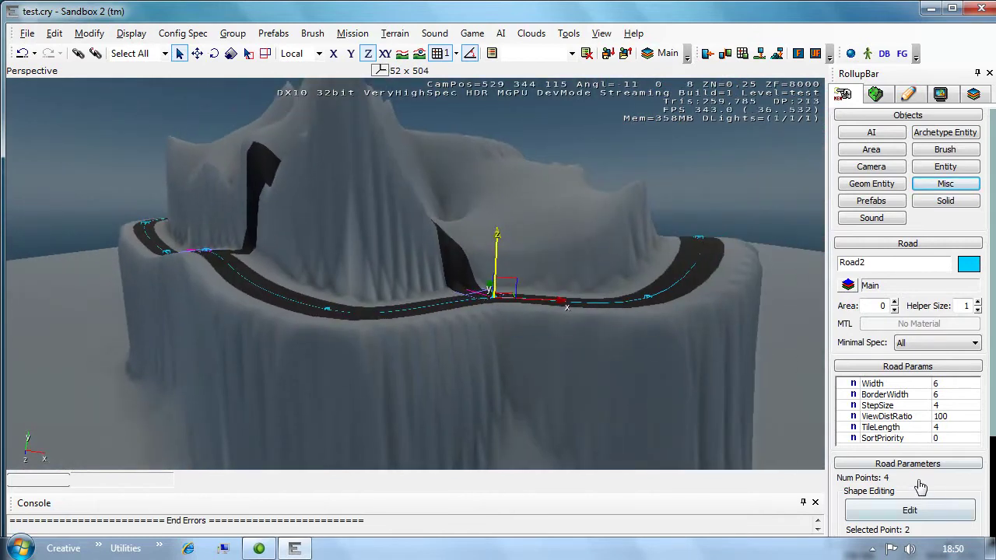
{"action": "scroll", "coordinate": [919, 495], "scroll_direction": "down", "scroll_amount": 5}
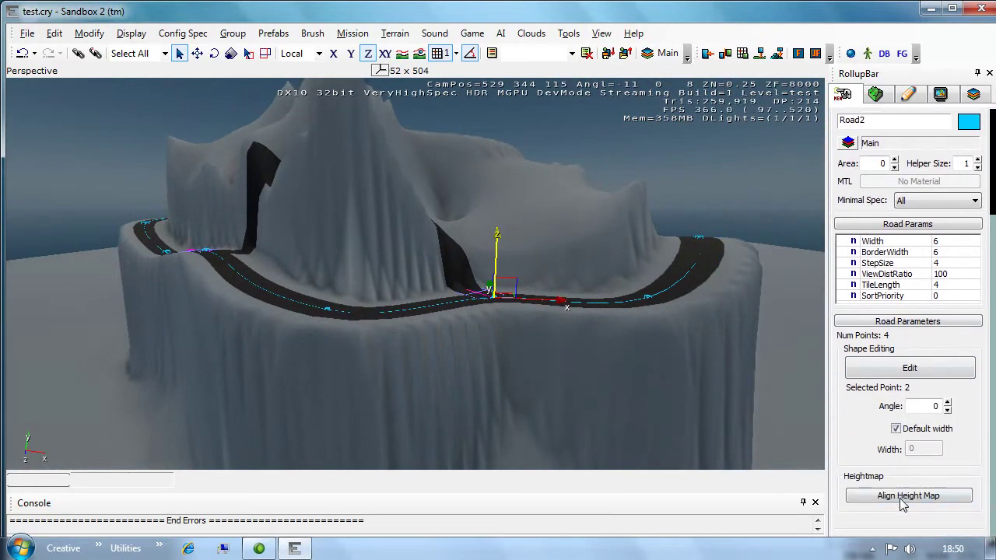
{"action": "left_click", "coordinate": [900, 500]}
Examine the terrain reshaped around the shortcut road and the neighbouring cliffs
{"action": "mouse_move", "coordinate": [602, 352]}
{"action": "right_mouse_down"}
{"action": "mouse_move", "coordinate": [594, 352]}
{"action": "mouse_move", "coordinate": [603, 351]}
{"action": "right_mouse_up"}
{"action": "key", "text": "w"}
{"action": "key", "text": "s"}
{"action": "key", "text": "w"}
{"action": "key", "text": "s"}
{"action": "key", "text": "w"}
{"action": "key", "text": "w"}
{"action": "key", "text": "w"}
{"action": "key", "text": "s"}
{"action": "right_click_drag", "start_coordinate": [405, 174], "coordinate": [406, 173]}
Save the level and export its terrain heightmap as 16-bit RAW, replacing Heightmap.raw in the test folder
{"action": "left_click", "coordinate": [26, 33]}
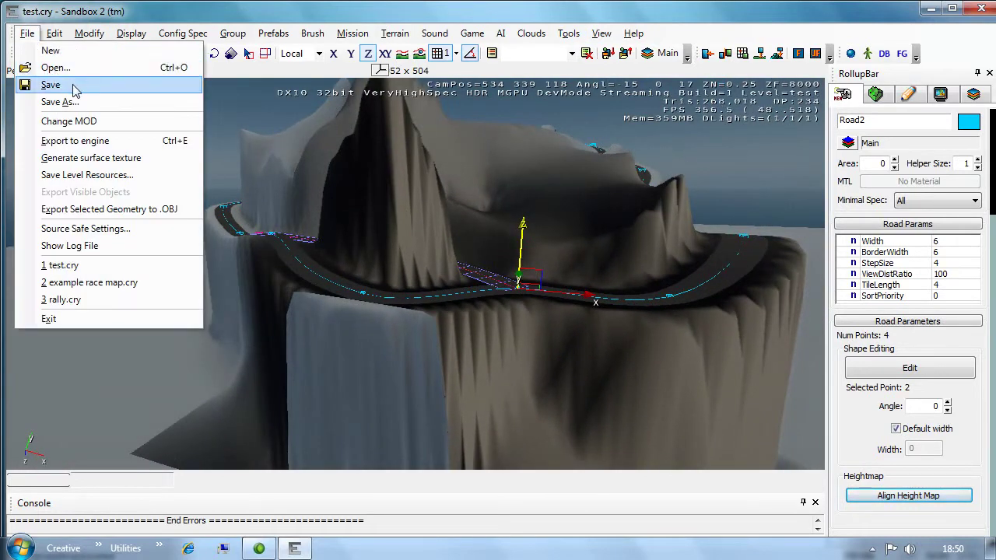
{"action": "left_click", "coordinate": [51, 84]}
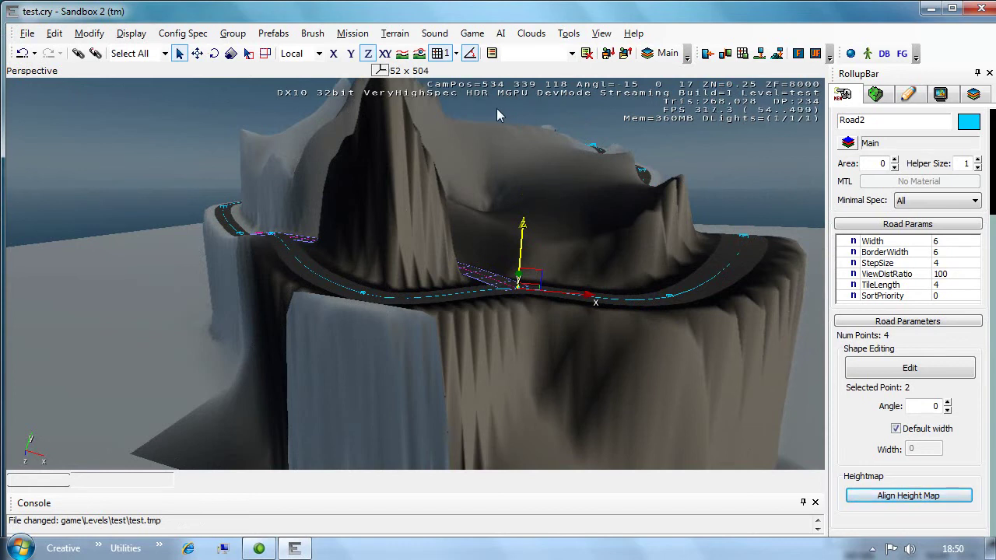
{"action": "left_click", "coordinate": [395, 33]}
{"action": "left_click", "coordinate": [406, 51]}
{"action": "left_click", "coordinate": [301, 25]}
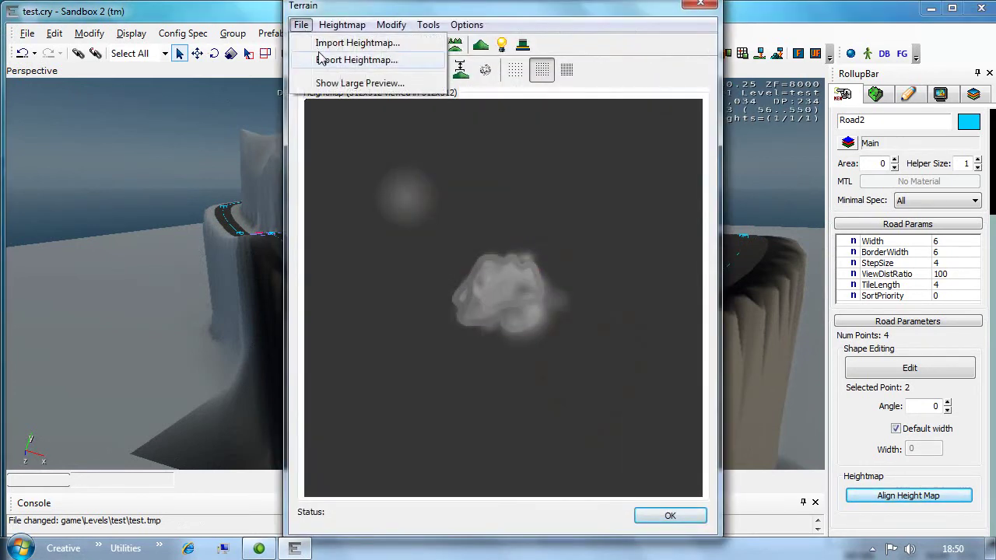
{"action": "left_click", "coordinate": [346, 60]}
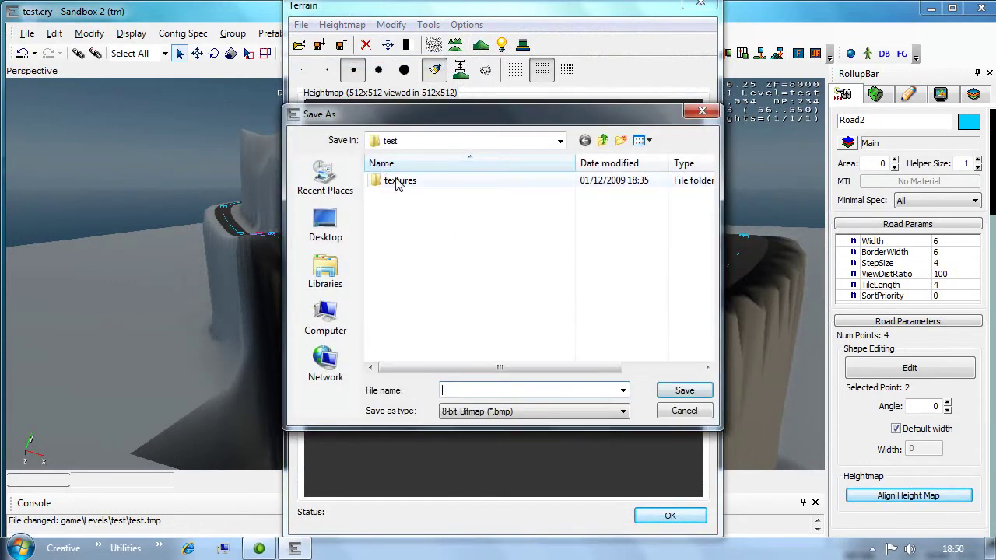
{"action": "left_click", "coordinate": [482, 418]}
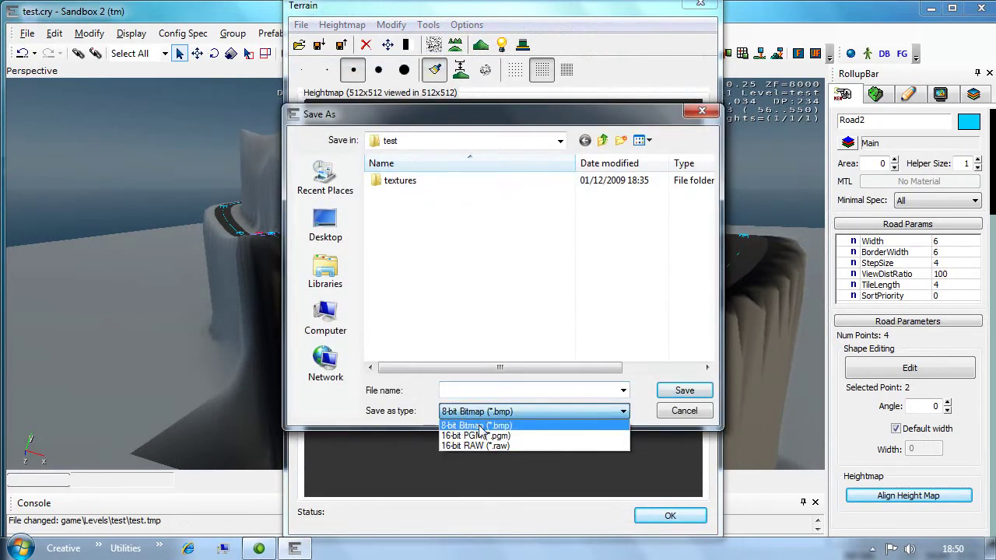
{"action": "left_click", "coordinate": [505, 450]}
{"action": "double_click", "coordinate": [385, 196]}
{"action": "left_click", "coordinate": [539, 282]}
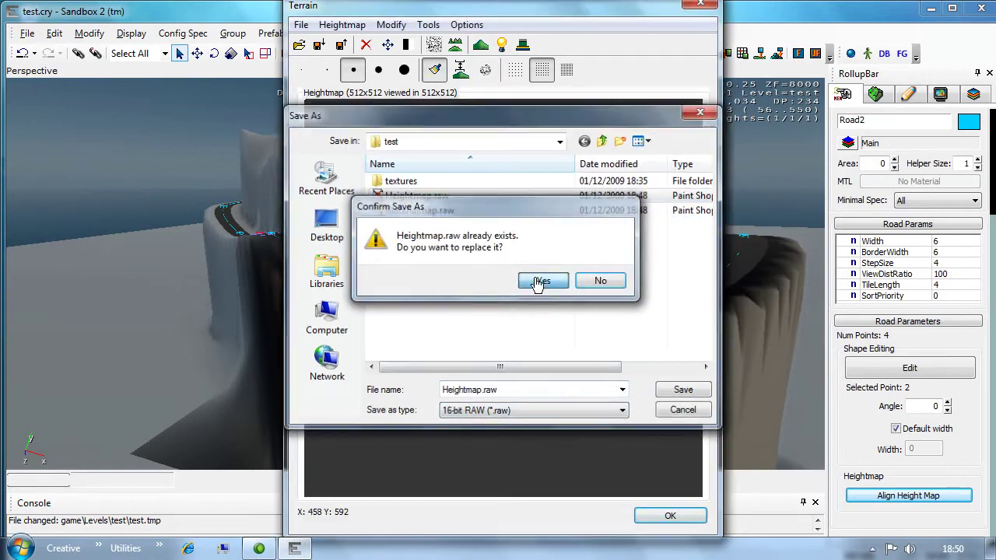
{"action": "left_click", "coordinate": [716, 8]}
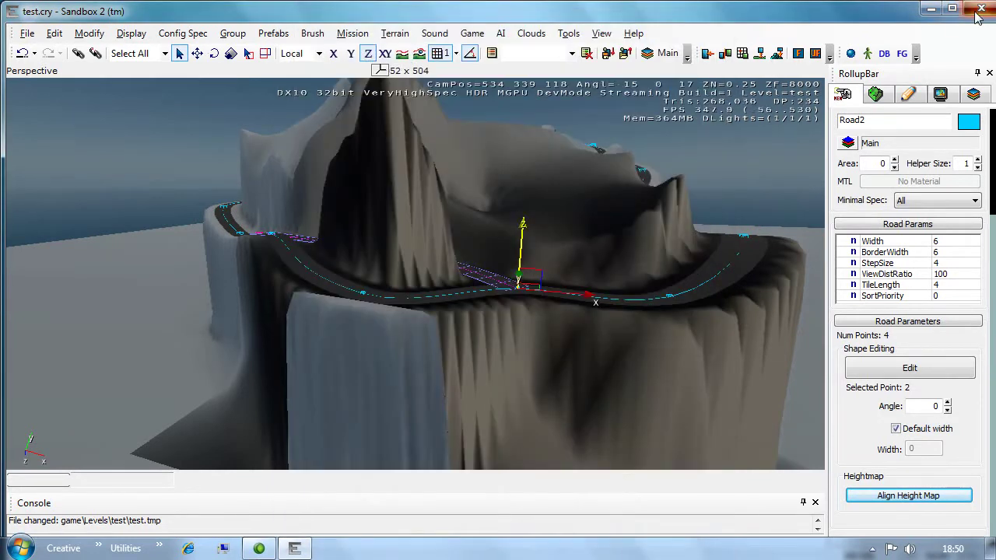
Close Sandbox 2, start Editor42 and open the test level
{"action": "left_click", "coordinate": [981, 7]}
{"action": "double_click", "coordinate": [18, 218]}
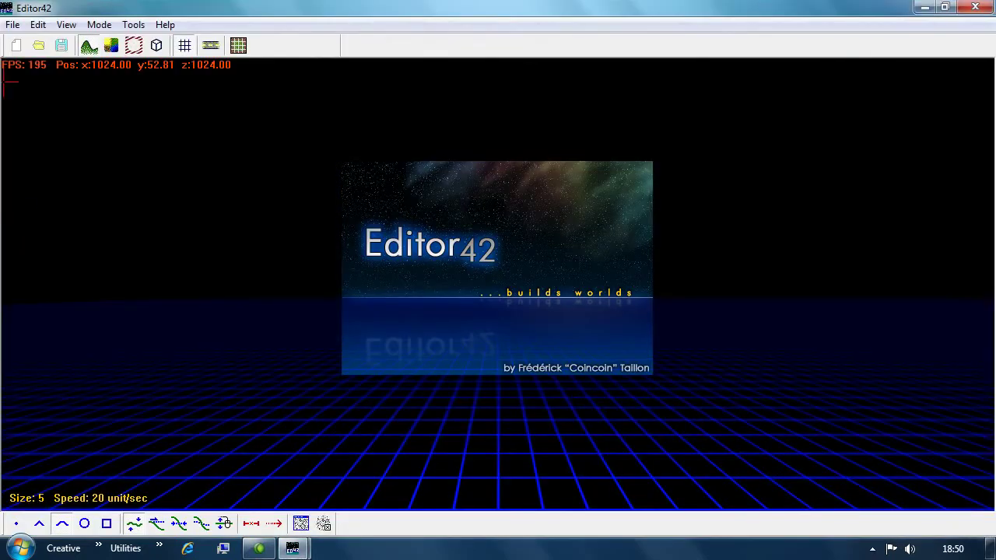
{"action": "left_click", "coordinate": [38, 45]}
{"action": "double_click", "coordinate": [440, 163]}
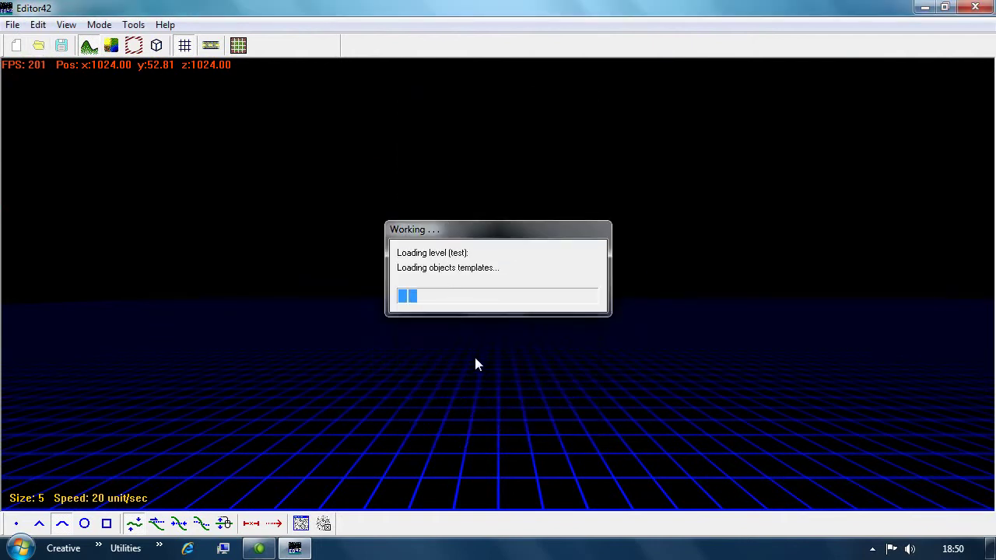
Examine the island in camera mode from above and descend to the new cutting beside the coastal road
{"action": "key", "text": "space"}
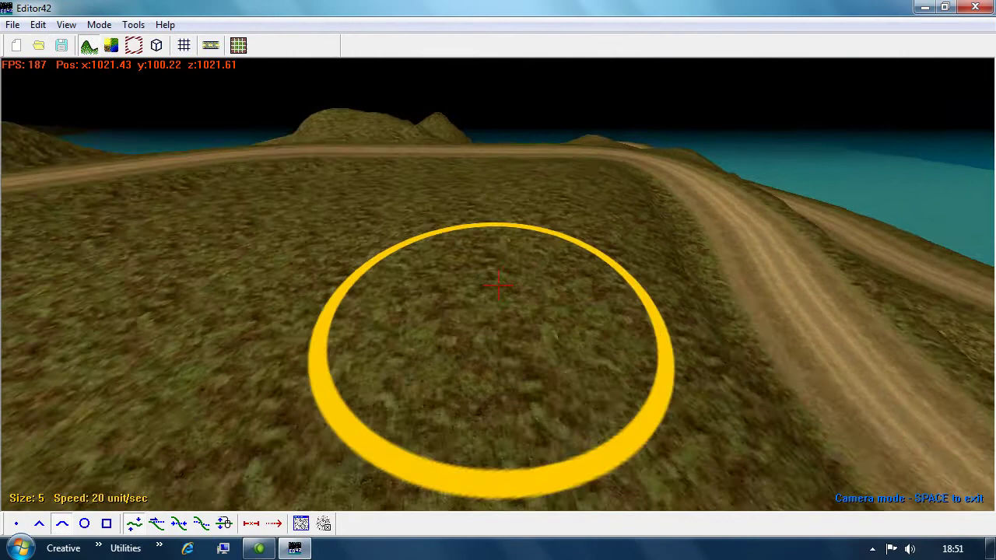
{"action": "key", "text": "s"}
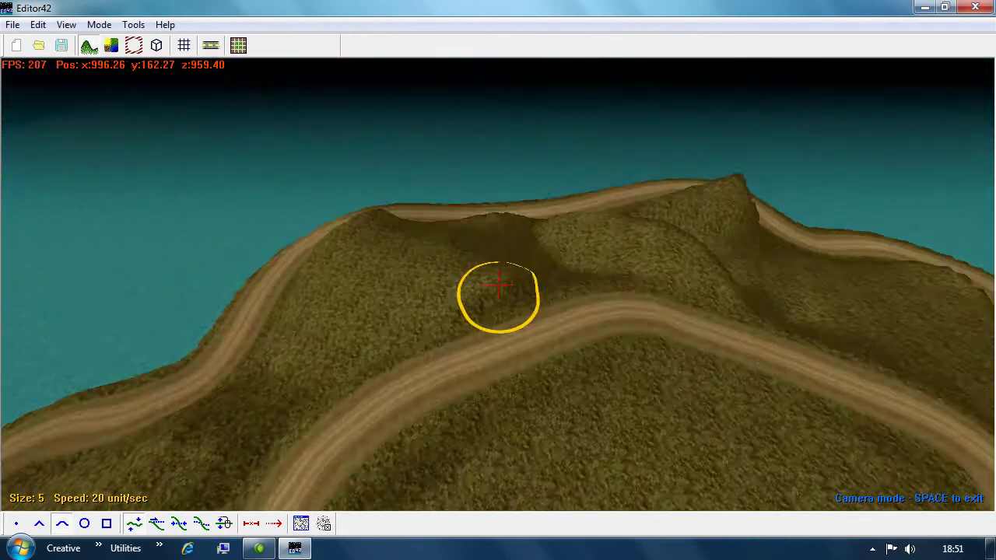
{"action": "key", "text": "d"}
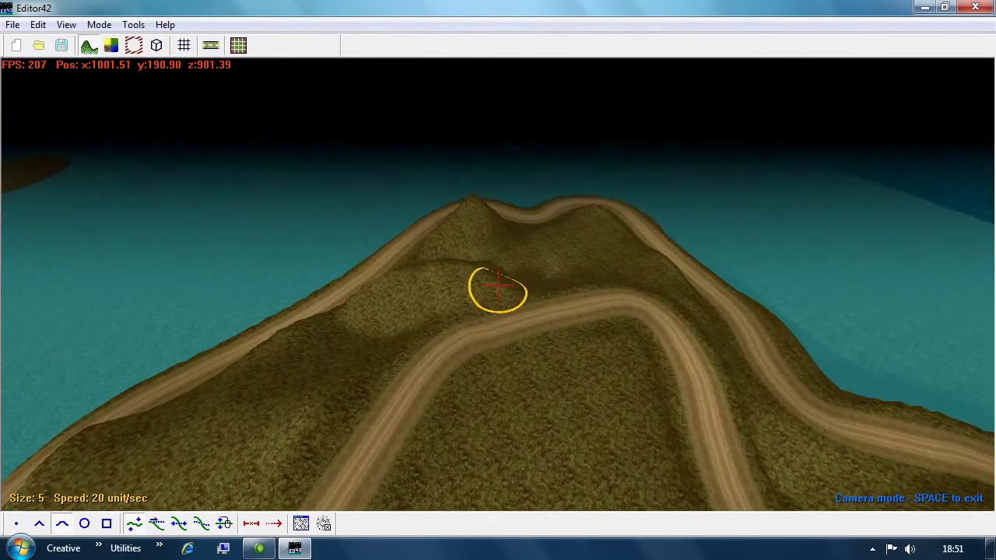
{"action": "key", "text": "w"}
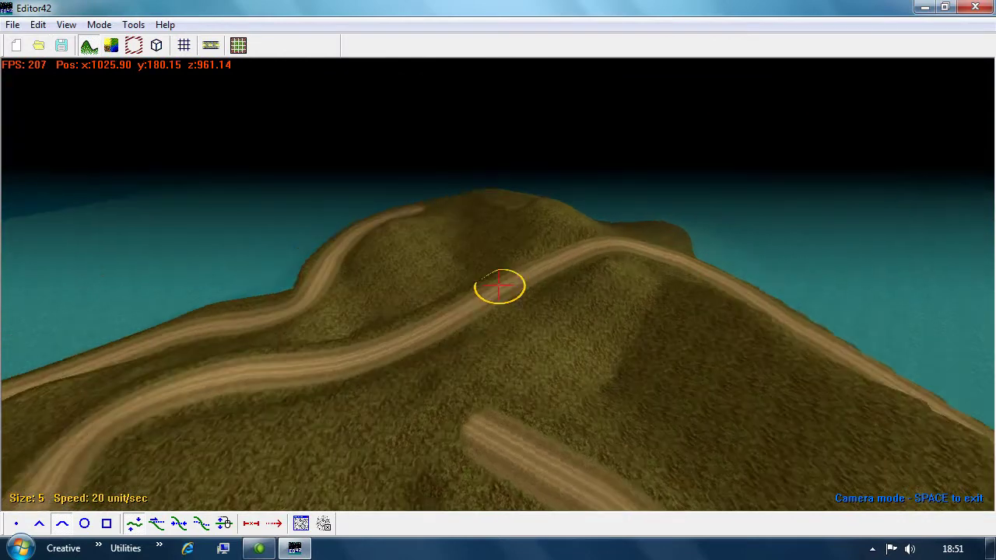
{"action": "key", "text": "s"}
{"action": "key", "text": "w"}
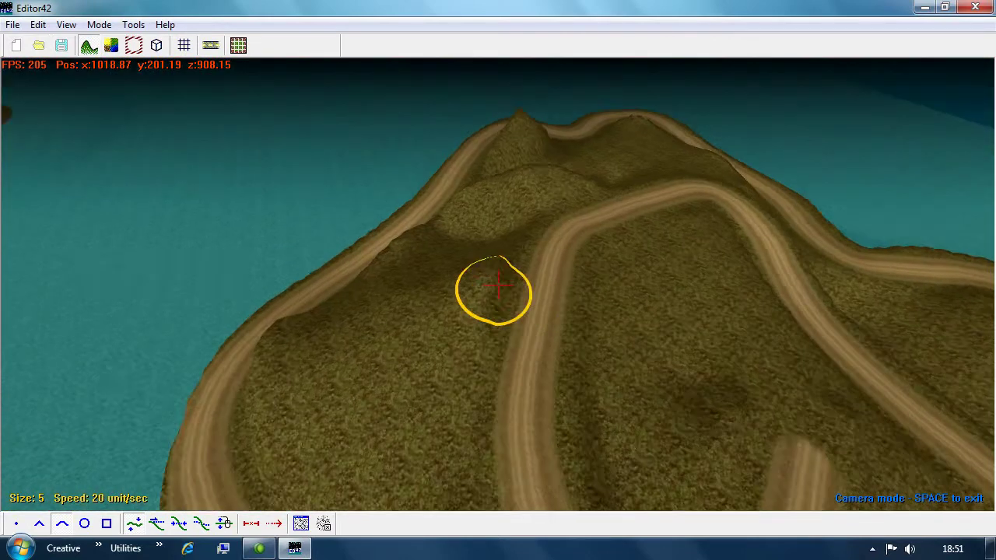
{"action": "key", "text": "w"}
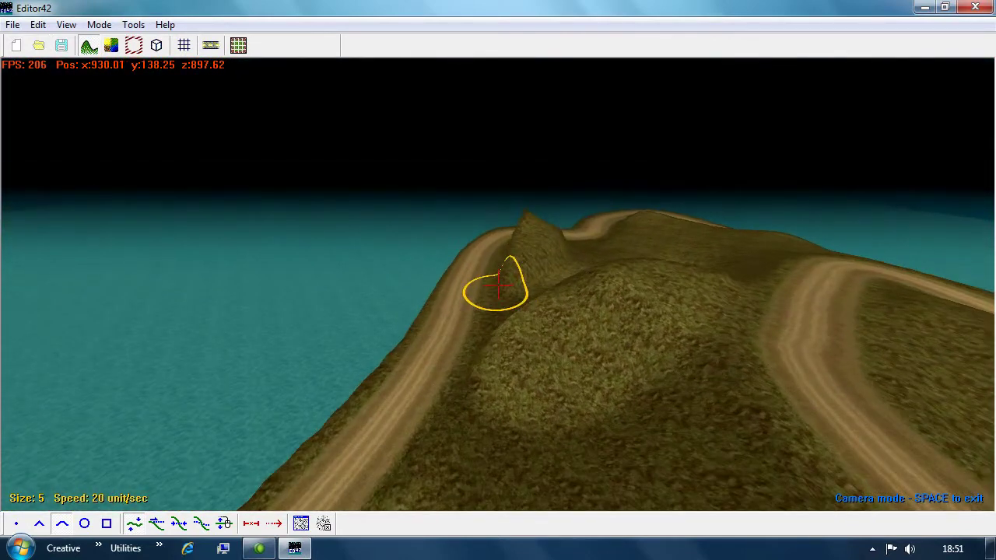
{"action": "key", "text": "w"}
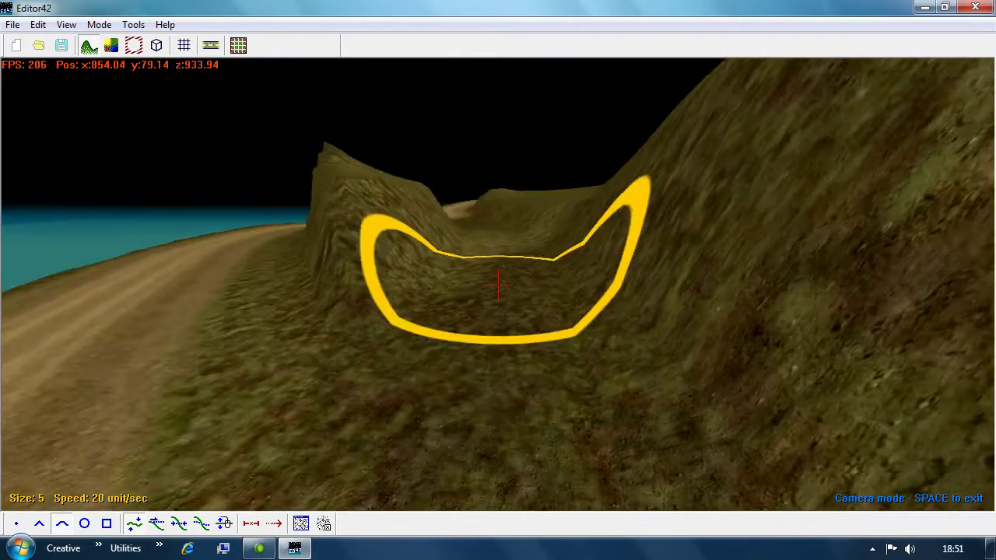
Leave camera mode, switch to texturing and load rallyroad.bmp as the texture of the default surface layer
{"action": "key", "text": "s"}
{"action": "key", "text": "space"}
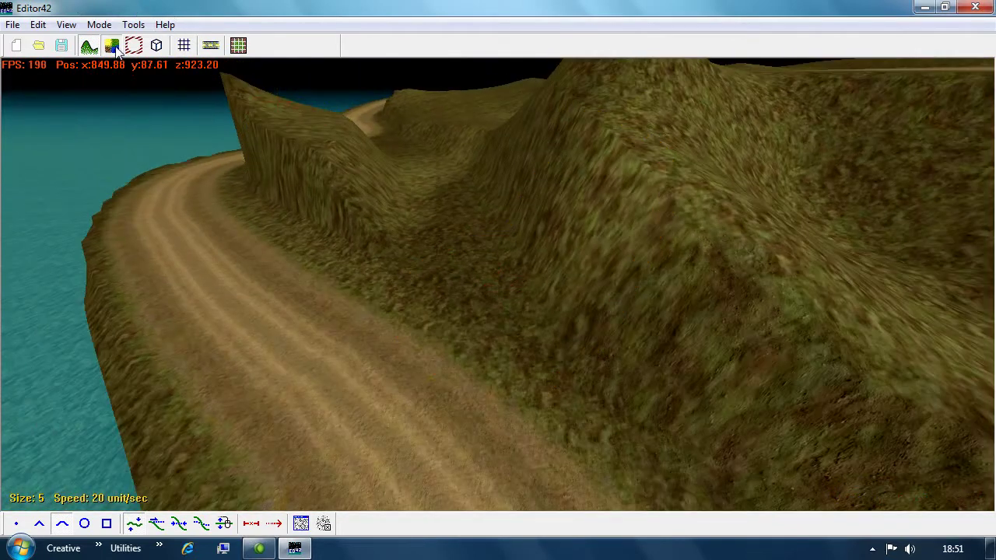
{"action": "left_click", "coordinate": [189, 526]}
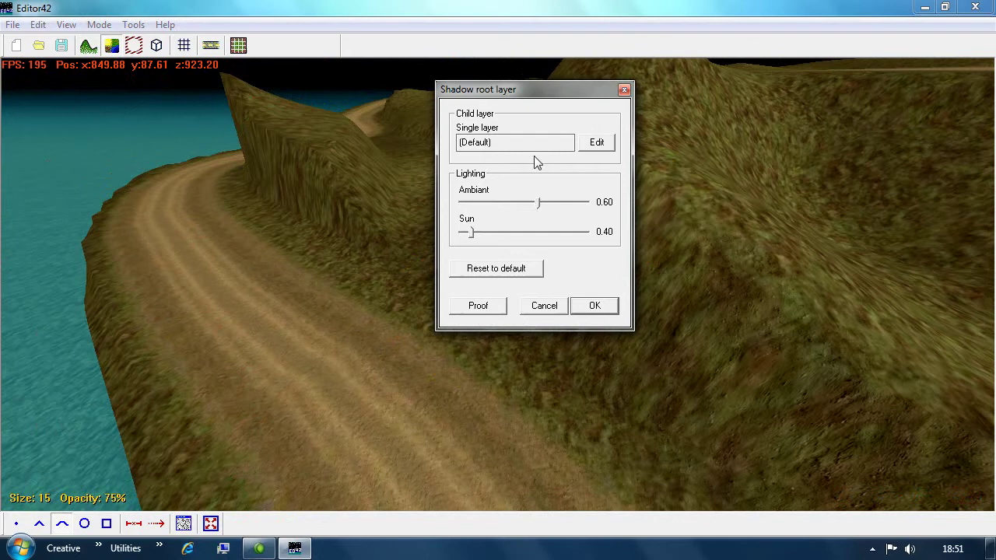
{"action": "left_click", "coordinate": [529, 147]}
{"action": "double_click", "coordinate": [513, 140]}
{"action": "left_click", "coordinate": [587, 142]}
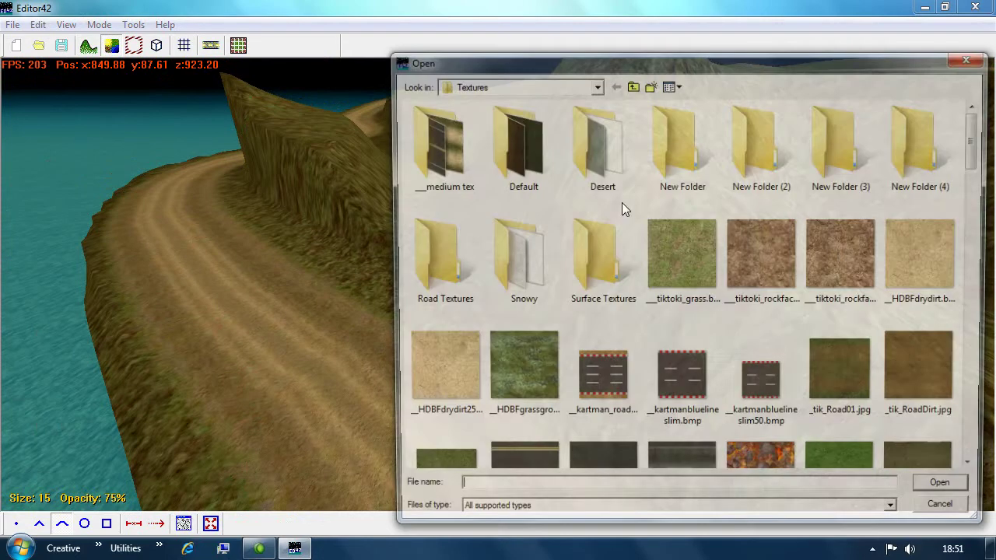
{"action": "left_click_drag", "start_coordinate": [982, 144], "coordinate": [975, 317]}
{"action": "double_click", "coordinate": [515, 165]}
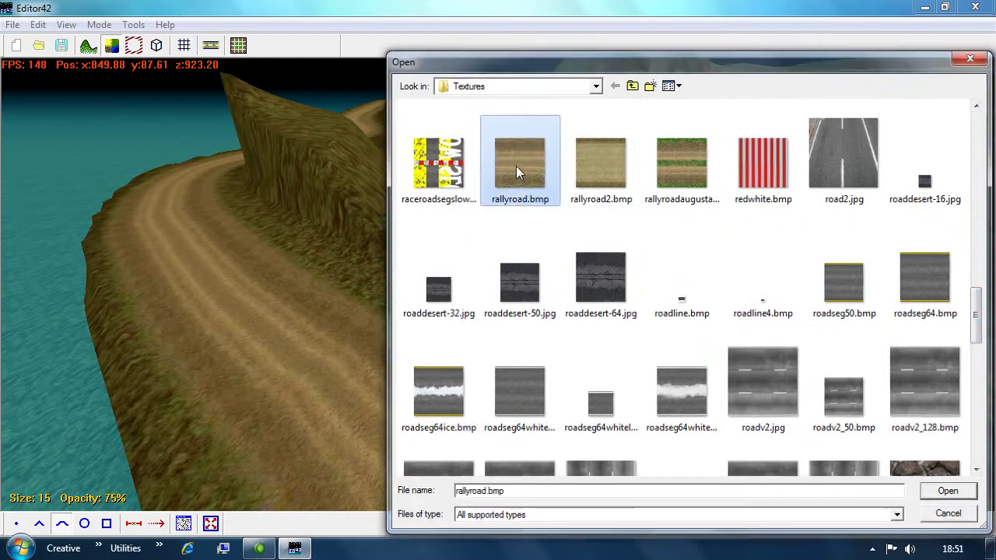
{"action": "left_click", "coordinate": [583, 304]}
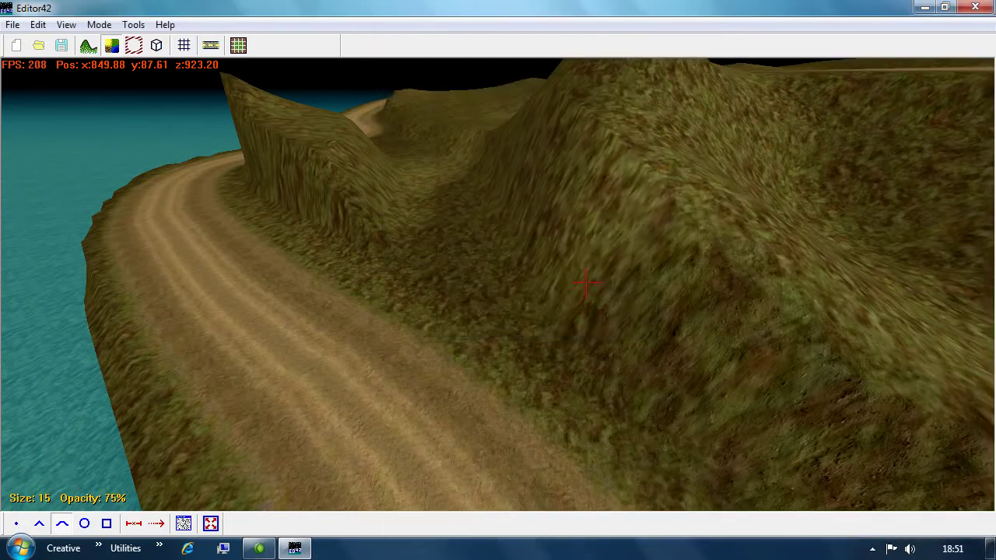
Enter road texturing mode over the new cutting and turn on the terrain grid
{"action": "key", "text": "r"}
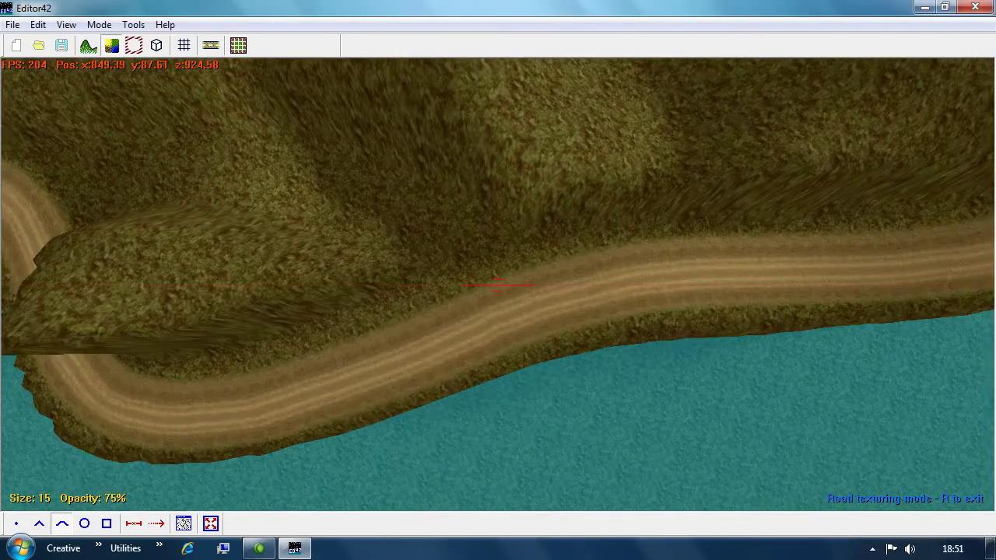
{"action": "key", "text": "s"}
{"action": "key", "text": "w"}
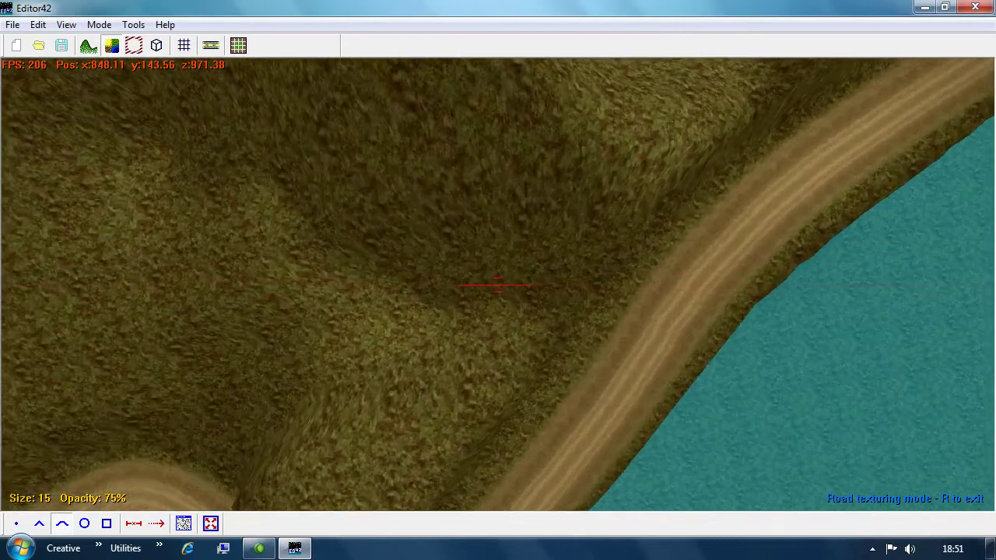
{"action": "key", "text": "g"}
{"action": "key", "text": "s"}
Paint a first short stretch of rally road in the cutting, enlarging the brush to size 96
{"action": "scroll", "coordinate": [498, 285], "scroll_direction": "up", "scroll_amount": 4}
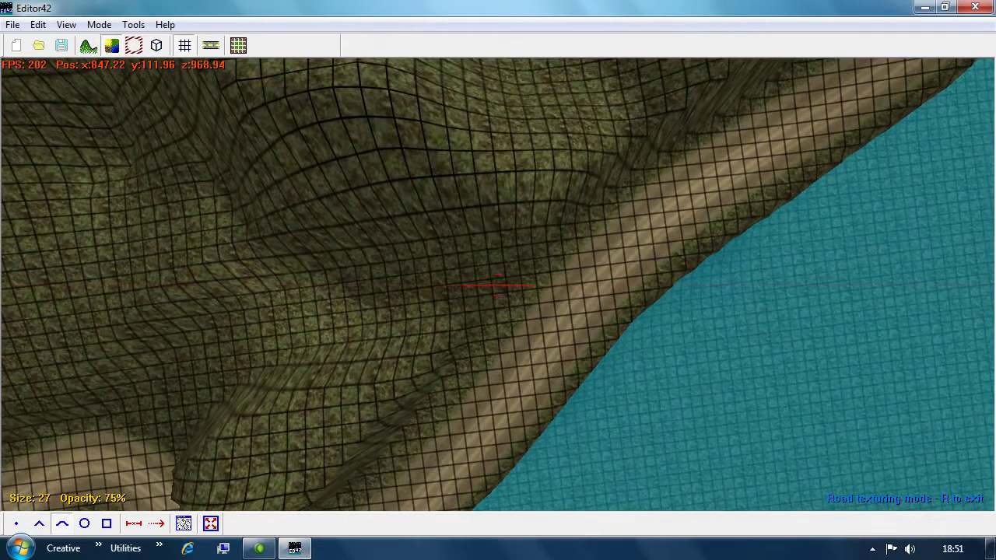
{"action": "left_click", "coordinate": [498, 284]}
{"action": "scroll", "coordinate": [498, 285], "scroll_direction": "up", "scroll_amount": 1}
{"action": "left_click", "coordinate": [498, 285]}
{"action": "key", "text": "a"}
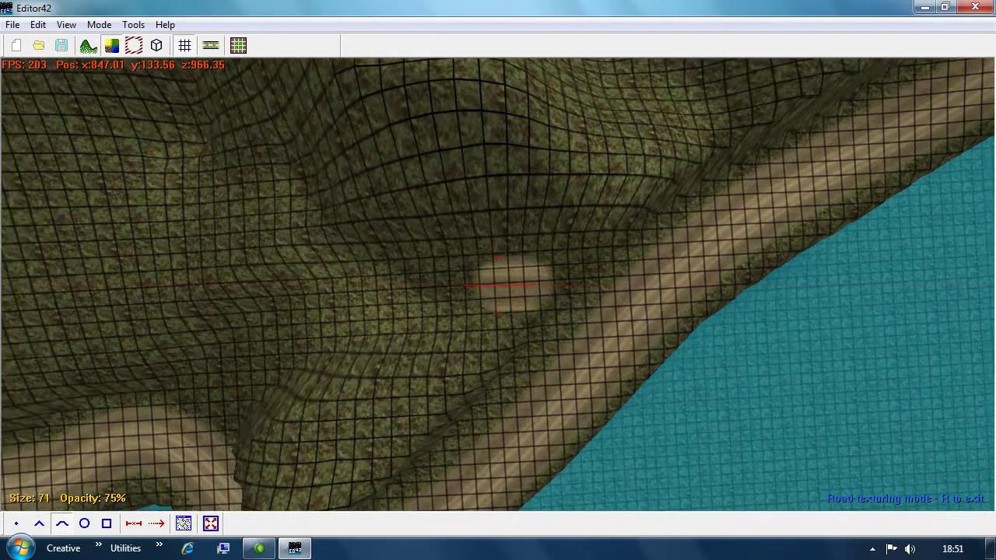
{"action": "scroll", "coordinate": [498, 285], "scroll_direction": "up", "scroll_amount": 1}
{"action": "key", "text": "a"}
{"action": "left_click_drag", "start_coordinate": [498, 285], "coordinate": [498, 285]}
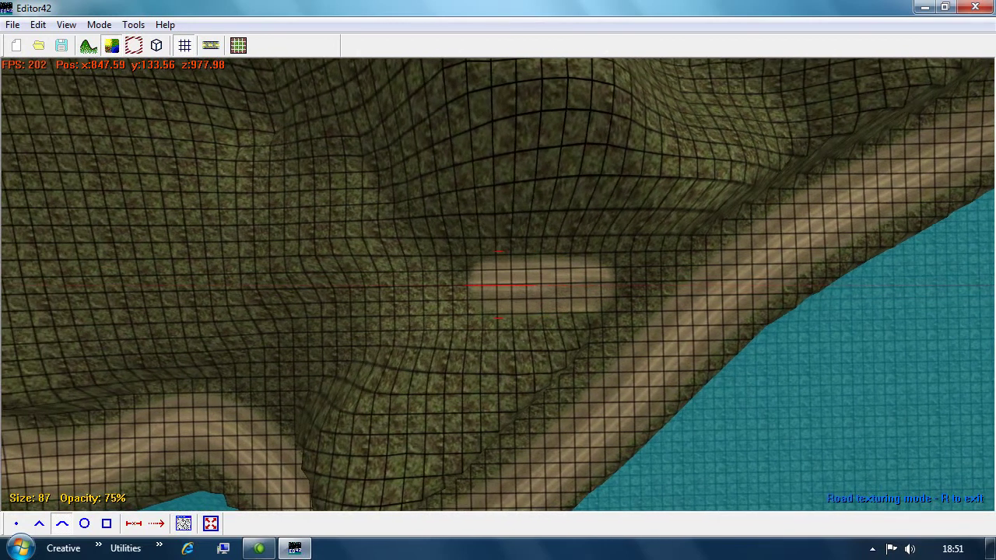
{"action": "scroll", "coordinate": [498, 285], "scroll_direction": "up", "scroll_amount": 1}
{"action": "key", "text": "a"}
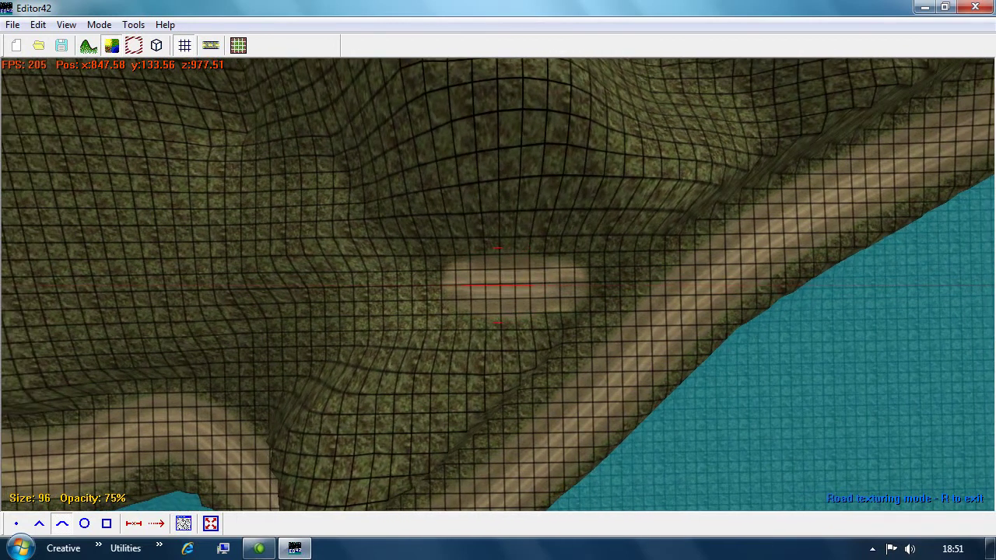
Extend the road texture along the whole cutting so that both ends join the coastal road
{"action": "key", "text": "d"}
{"action": "key", "text": "d"}
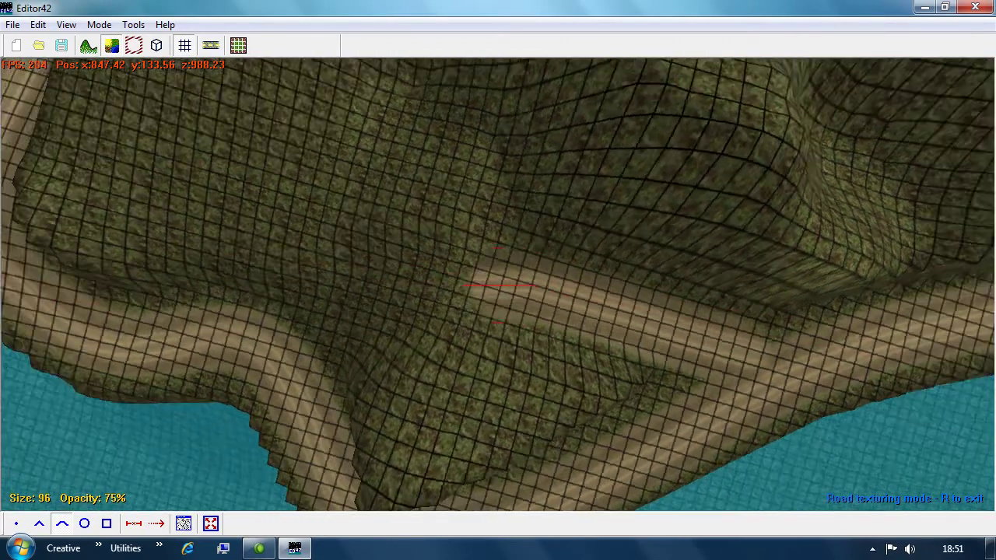
{"action": "key", "text": "a"}
{"action": "left_click_drag", "start_coordinate": [498, 285], "coordinate": [498, 285]}
{"action": "key", "text": "a"}
{"action": "key", "text": "s"}
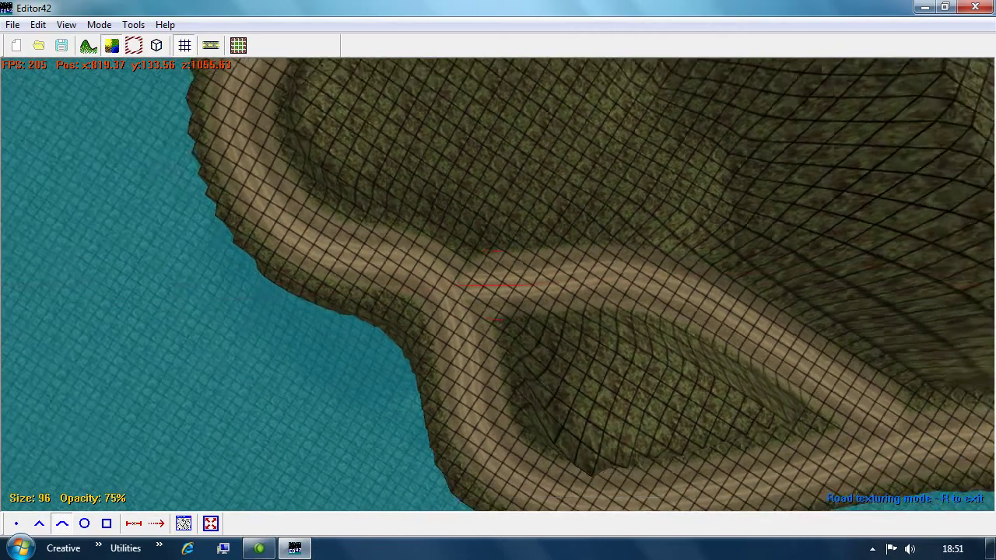
Leave road texturing mode and examine the textured shortcut and its junctions at ground level and from above
{"action": "key", "text": "r"}
{"action": "key", "text": "w"}
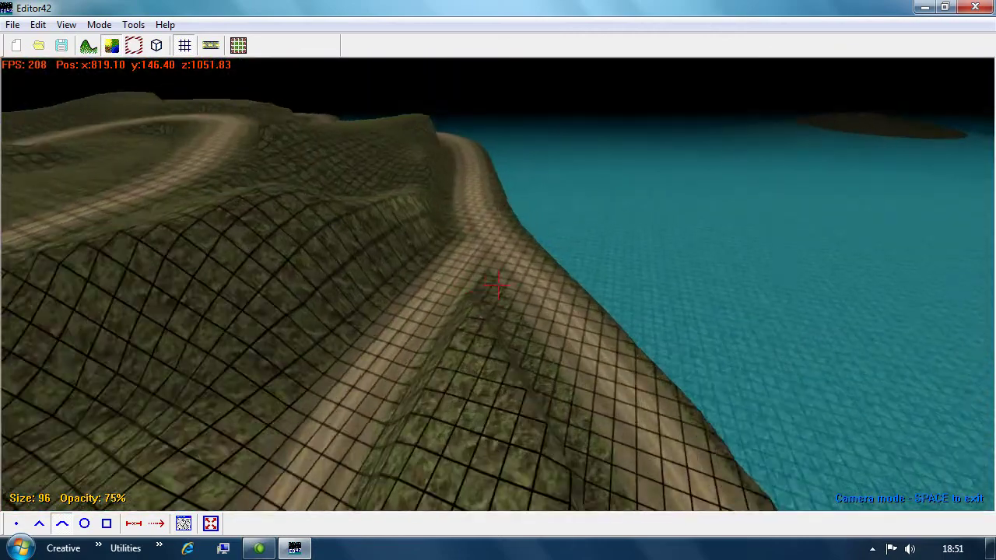
{"action": "key", "text": "w"}
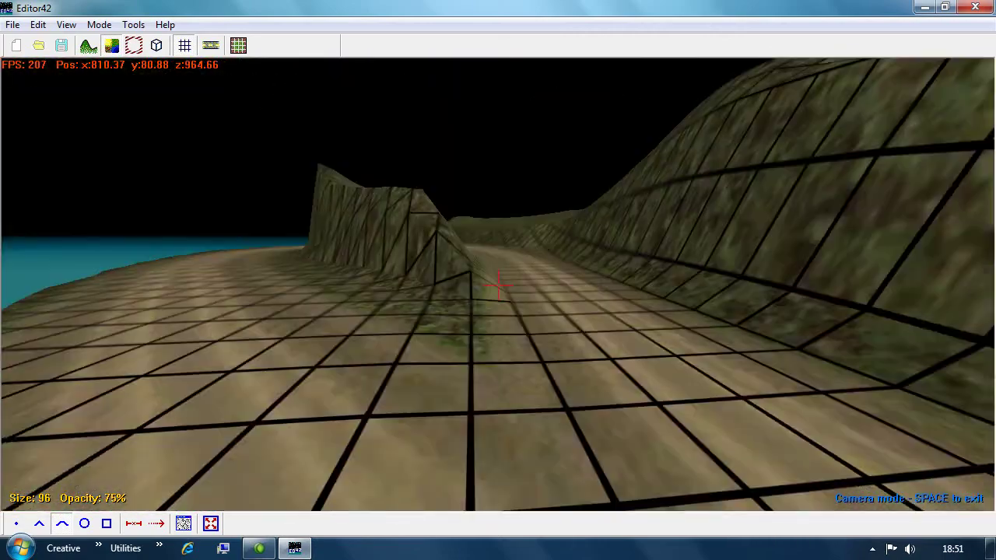
{"action": "key", "text": "s"}
{"action": "key", "text": "w"}
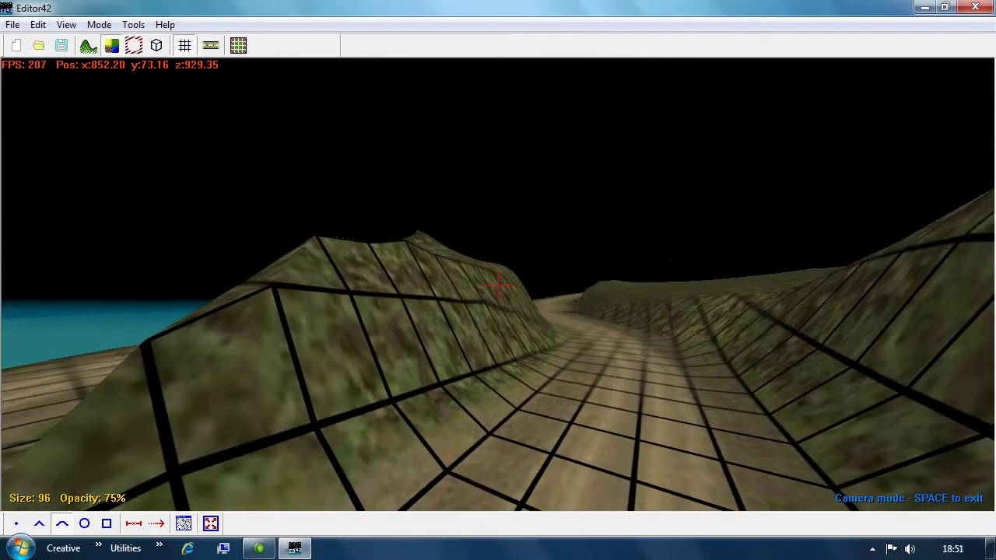
{"action": "key", "text": "w"}
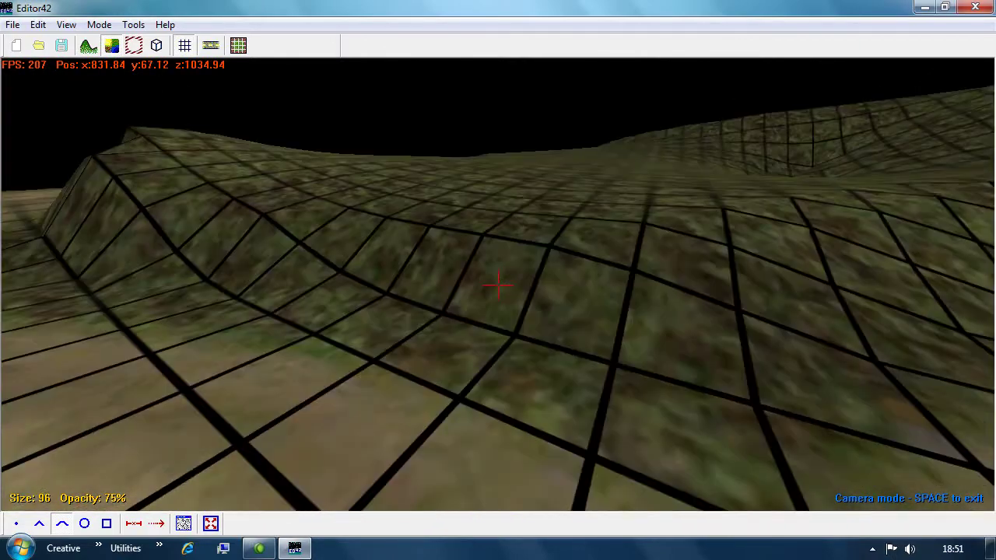
{"action": "key", "text": "s"}
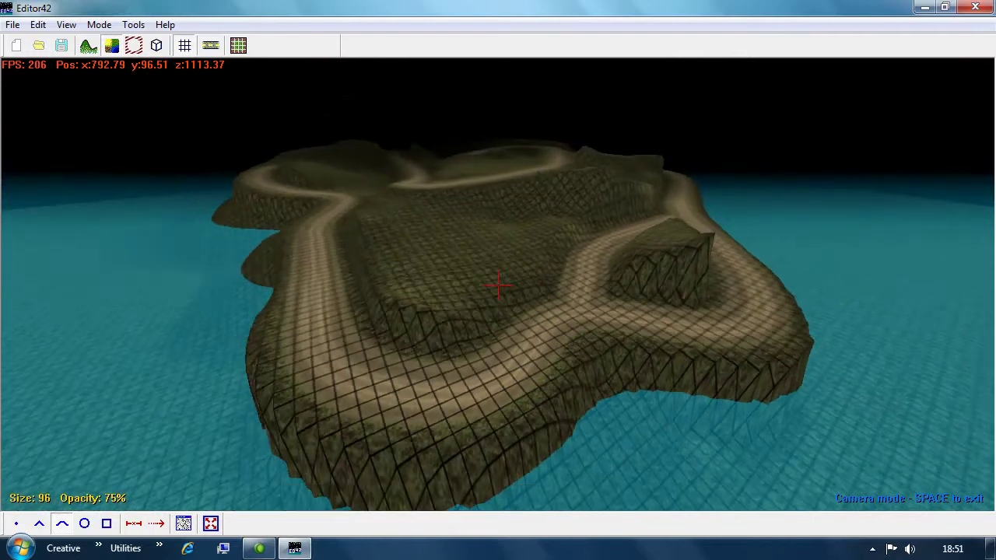
Leave camera mode and save the level
{"action": "key", "text": "space"}
{"action": "left_click", "coordinate": [23, 25]}
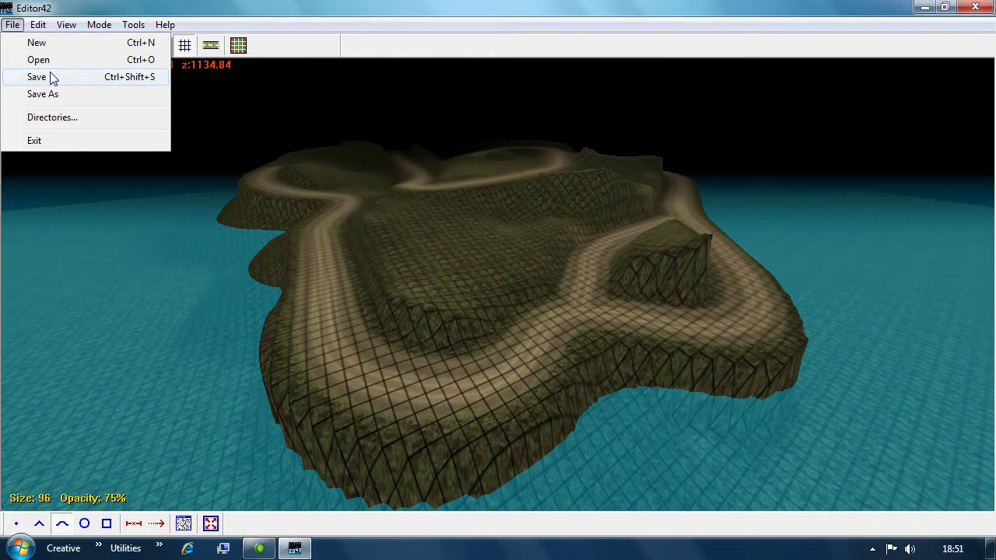
{"action": "left_click", "coordinate": [50, 76]}
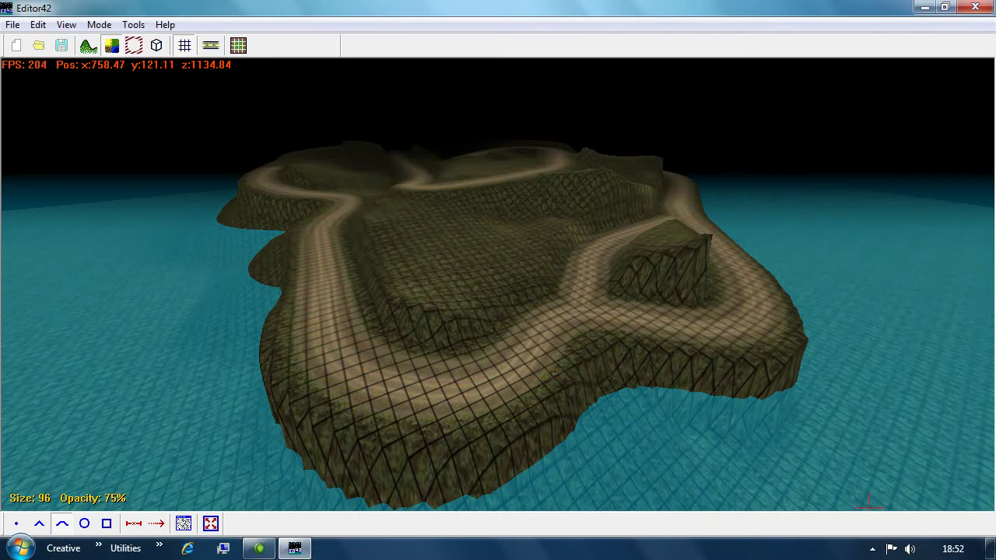
Show the hidden notification icons of the taskbar
{"action": "right_click", "coordinate": [883, 549]}
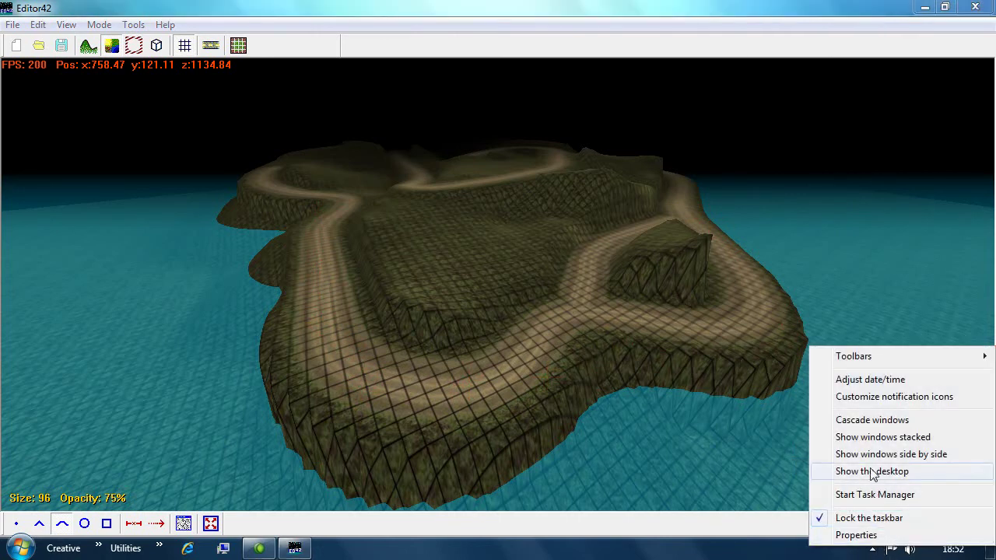
{"action": "left_click", "coordinate": [873, 549]}
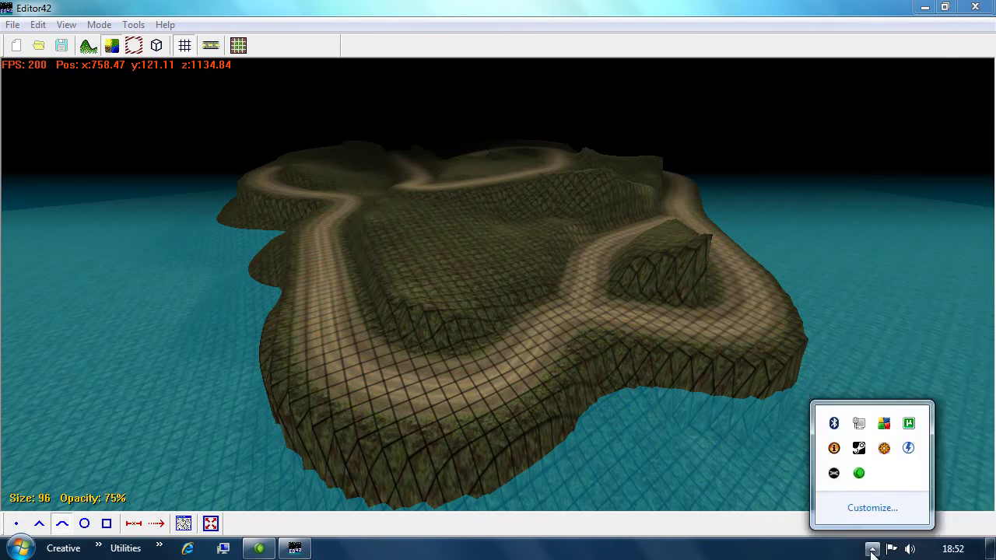